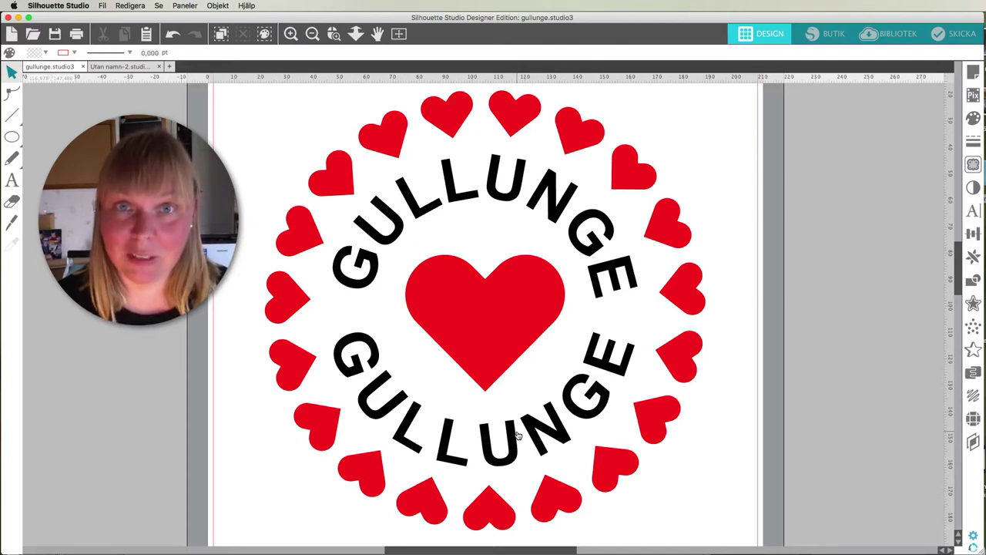
# - In the Utan namn-2 document, set the cutting mat's visibility to 0% and show the page grid
pyautogui.click(119, 66)
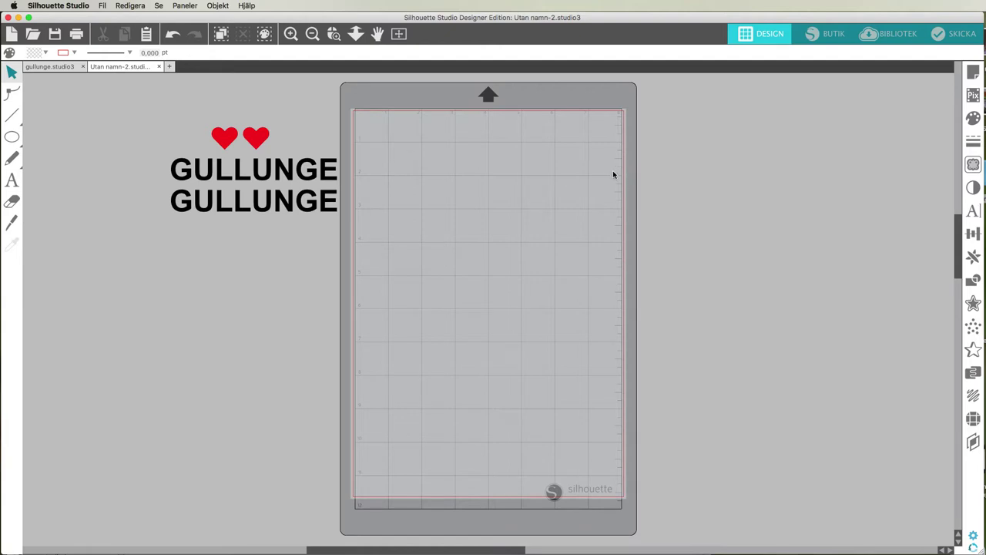
pyautogui.click(972, 71)
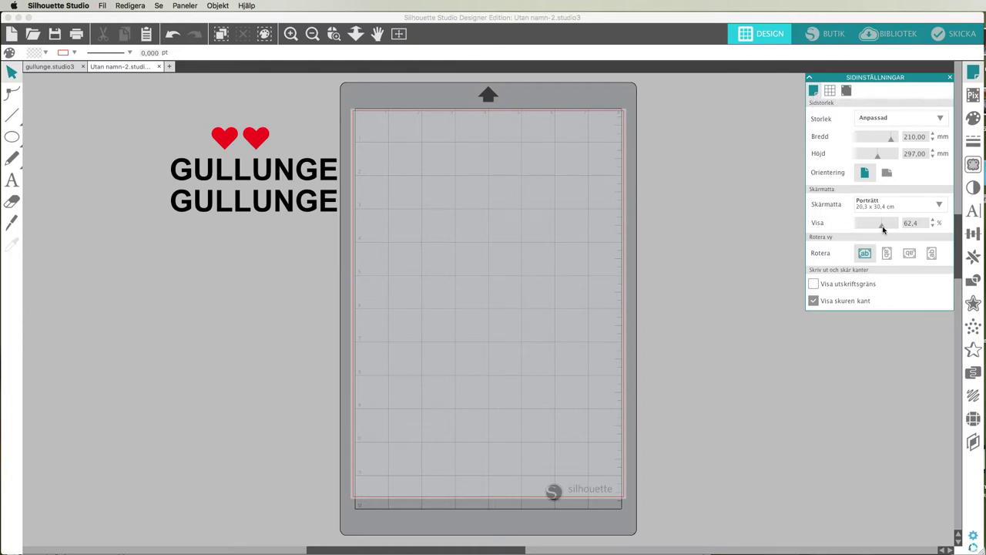
pyautogui.moveTo(882, 229); pyautogui.dragTo(854, 230)
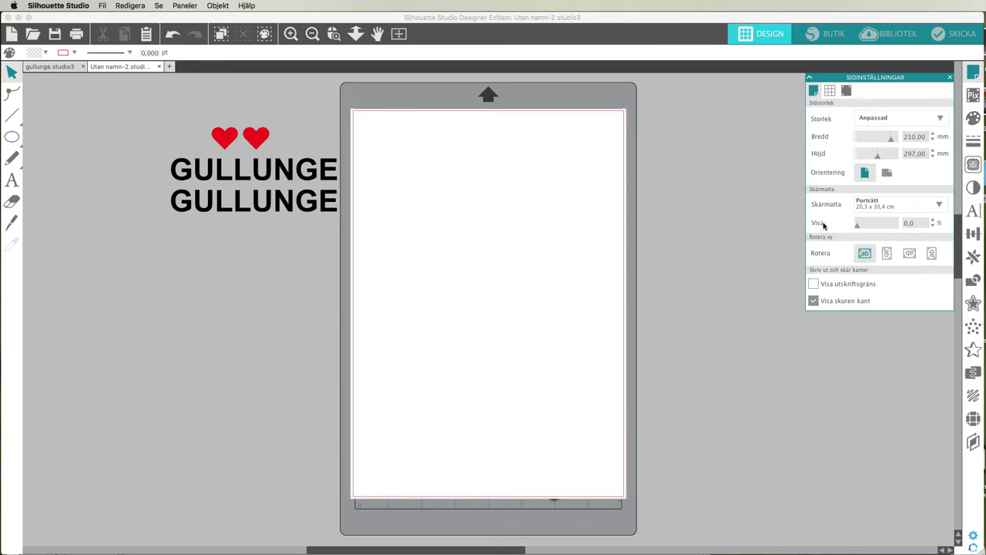
pyautogui.click(830, 91)
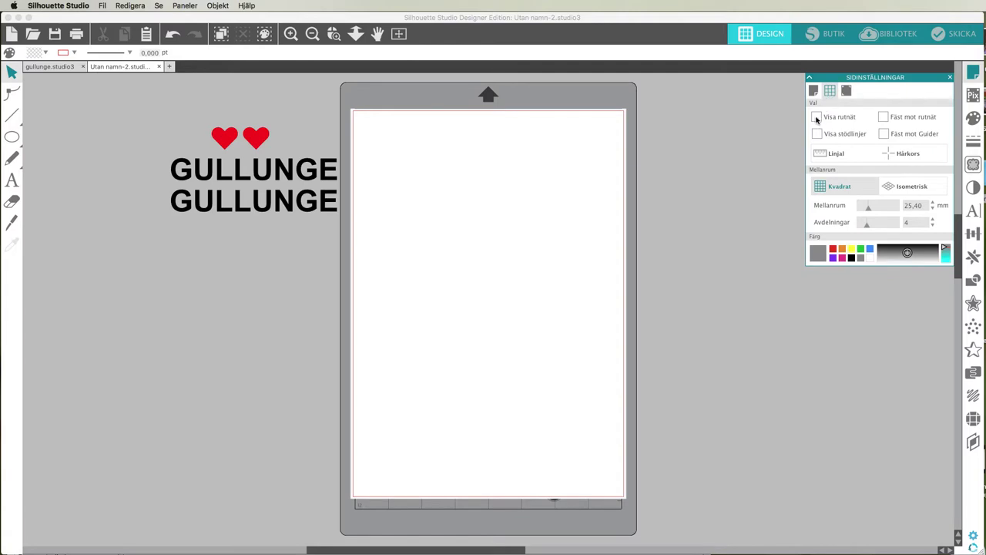
pyautogui.click(817, 118)
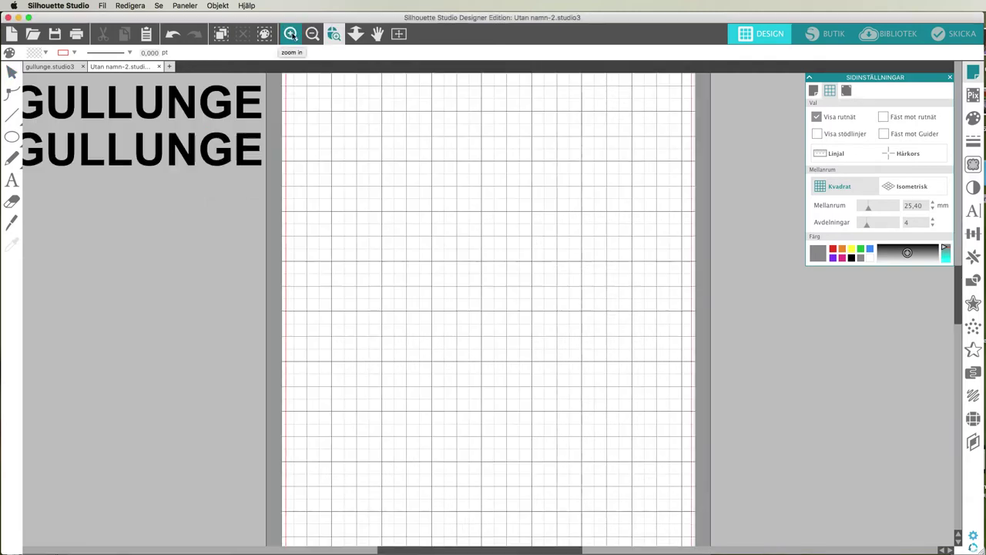
# - Draw a perfect circle about four large grid squares wide on the upper half of the page
pyautogui.click(290, 34)
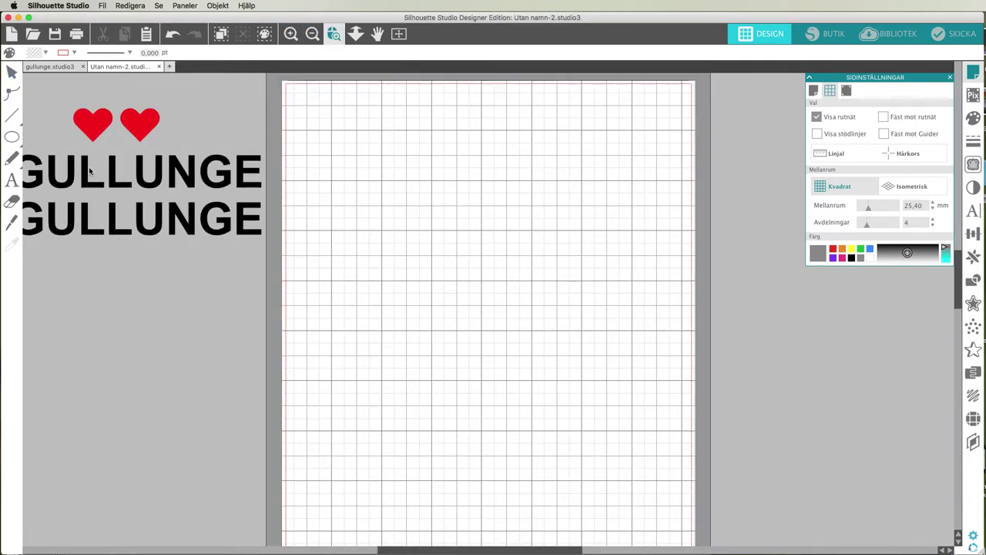
pyautogui.click(12, 137)
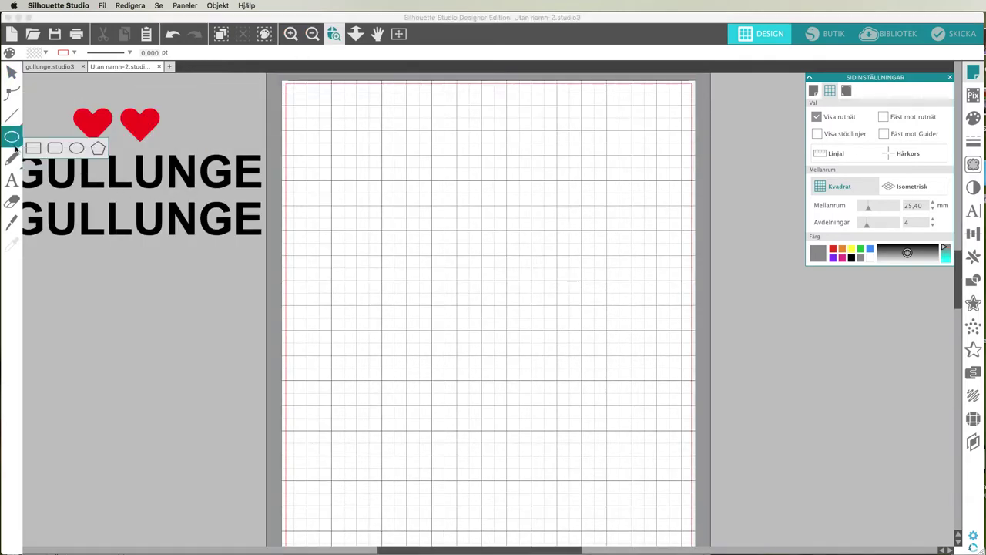
pyautogui.click(76, 137)
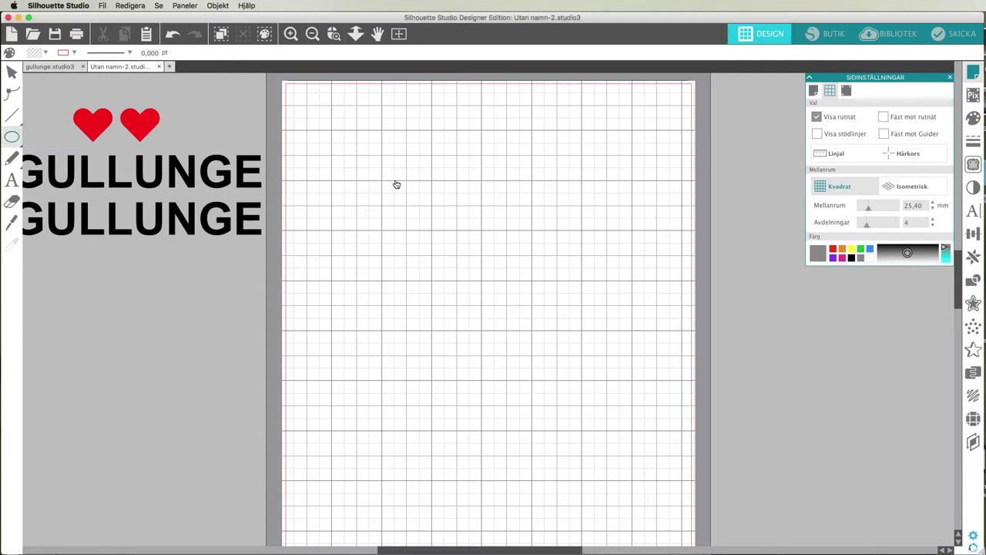
pyautogui.press('shift')
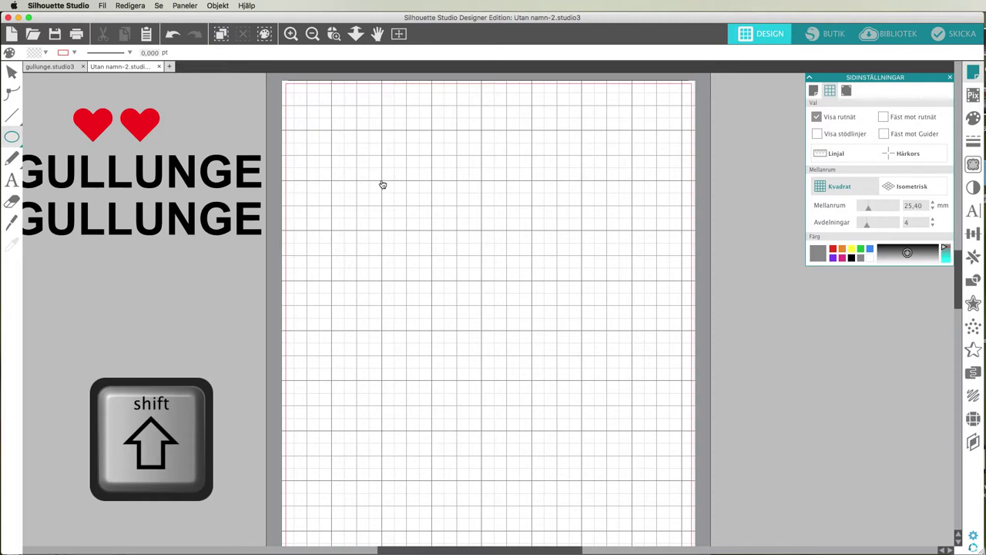
pyautogui.moveTo(382, 185); pyautogui.dragTo(582, 386)
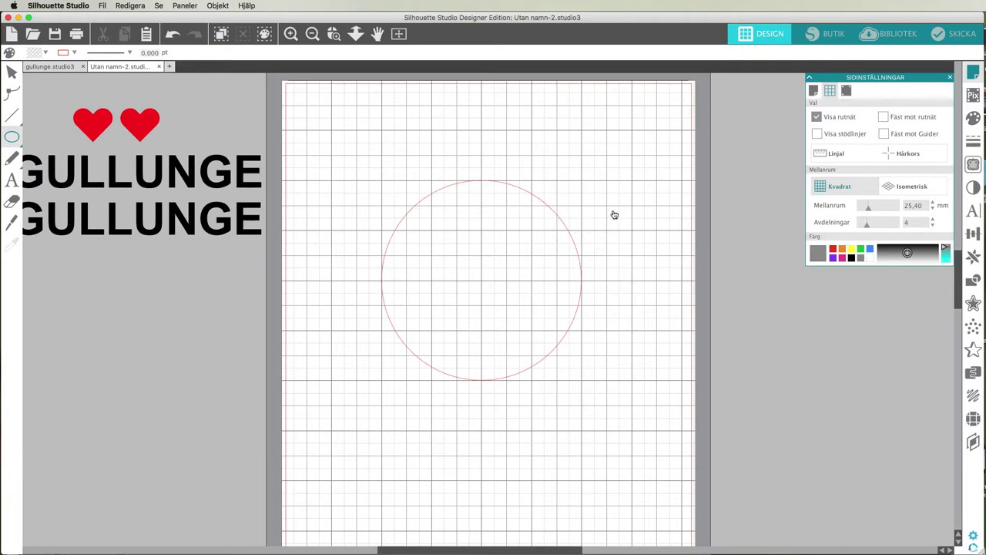
# - Move the upper GULLUNGE text onto the page and attach it to the outside of the circle's upper arc
pyautogui.click(11, 75)
pyautogui.click(68, 178)
pyautogui.moveTo(67, 179); pyautogui.dragTo(414, 141)
pyautogui.doubleClick(415, 141)
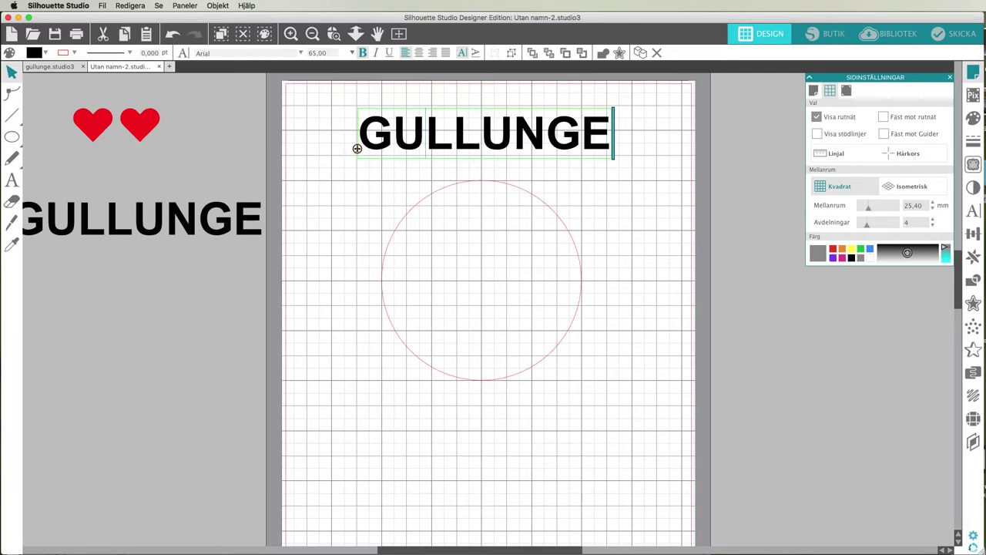
pyautogui.moveTo(356, 148); pyautogui.dragTo(386, 246)
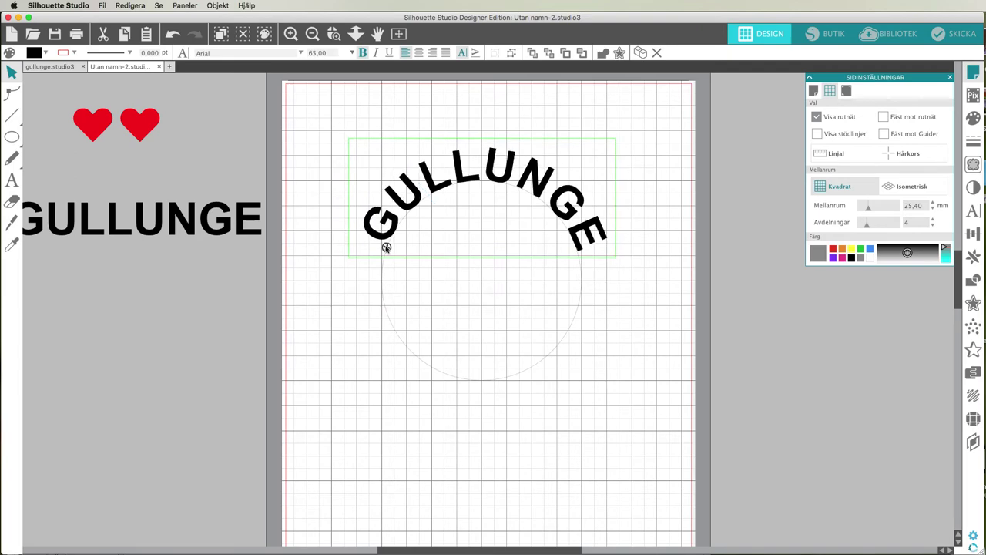
# - Move the remaining GULLUNGE text below the circle and attach it to the inside of the circle's lower arc
pyautogui.click(184, 233)
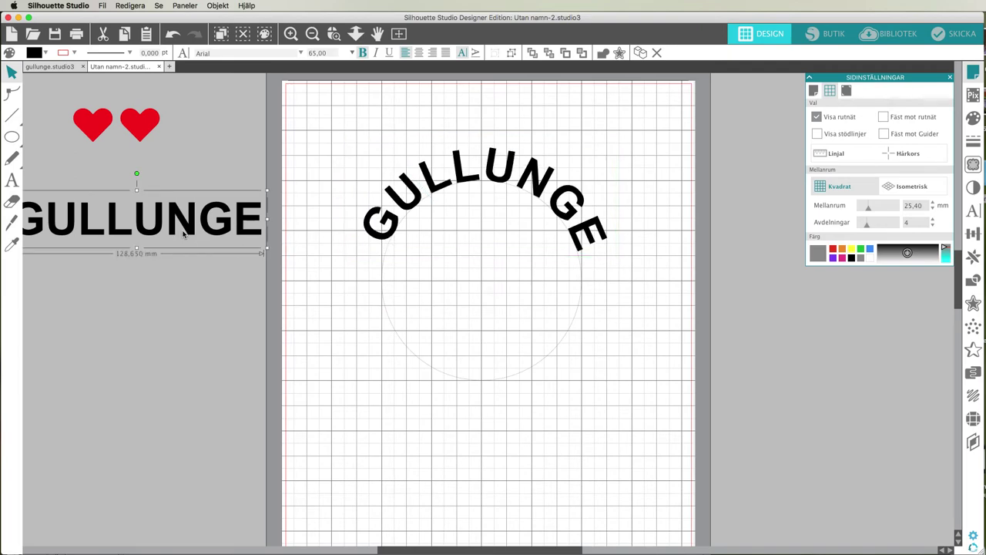
pyautogui.moveTo(148, 230); pyautogui.dragTo(524, 437)
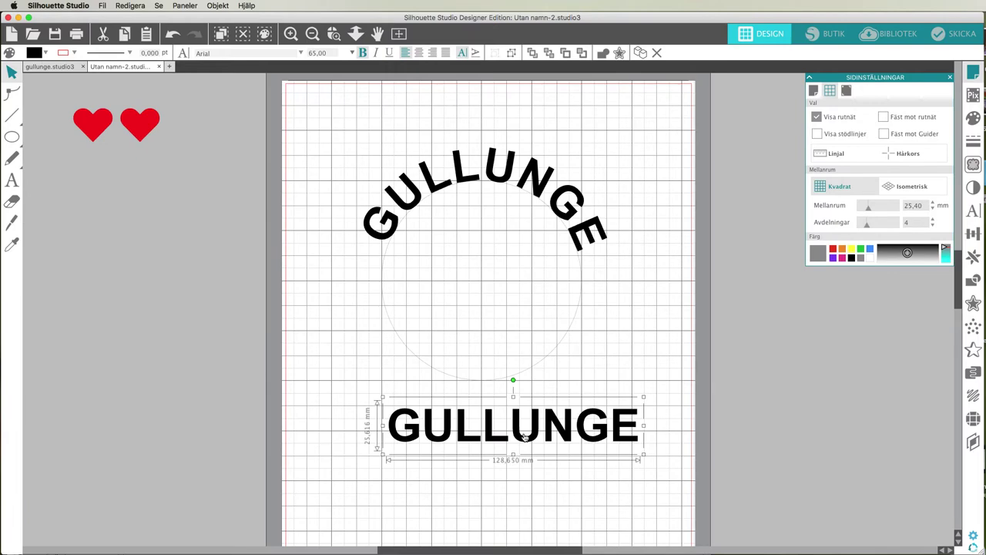
pyautogui.doubleClick(524, 437)
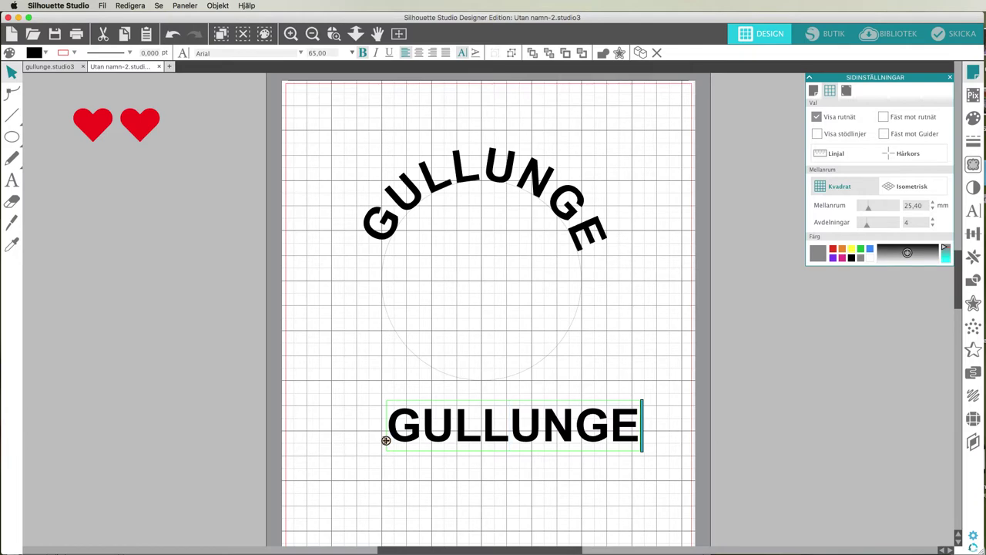
pyautogui.moveTo(386, 440); pyautogui.dragTo(372, 311)
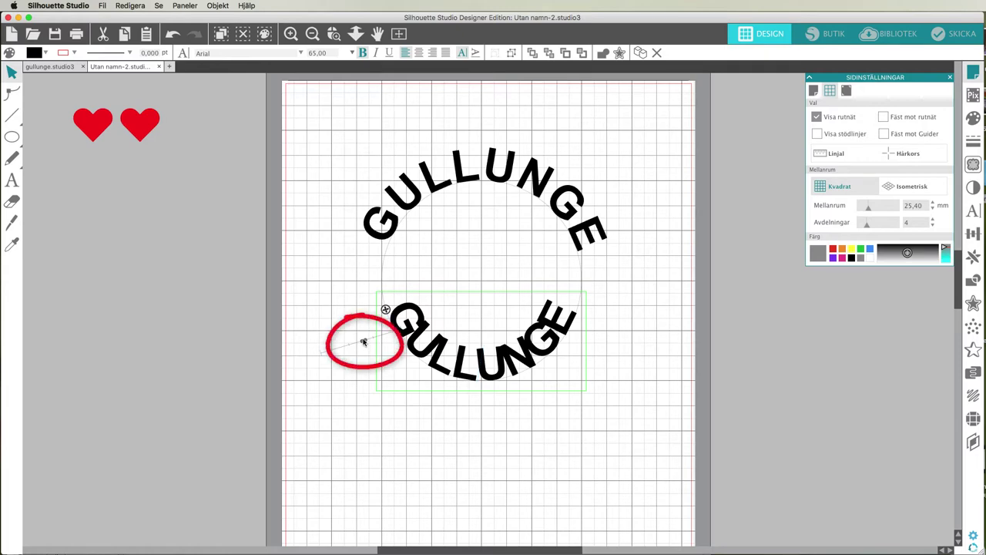
# - Offset the lower text outward and the upper text inward from the path so the circle line runs through the middle of the letters
pyautogui.moveTo(362, 342); pyautogui.dragTo(351, 349)
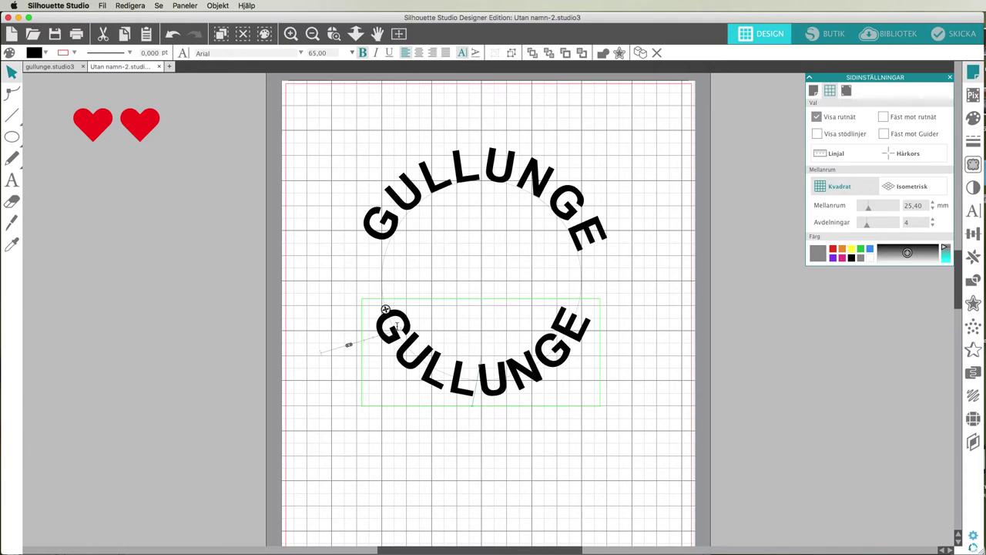
pyautogui.click(452, 181)
pyautogui.doubleClick(451, 180)
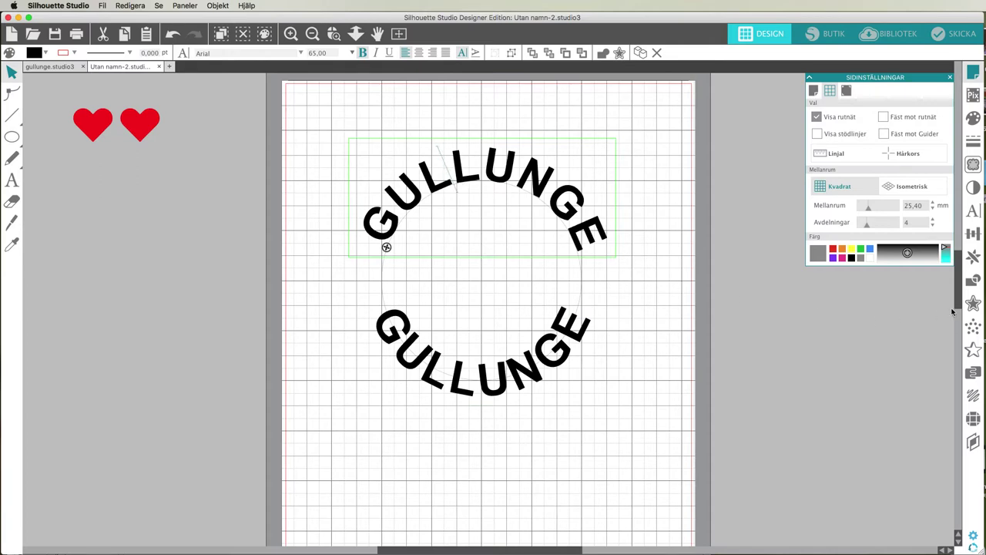
pyautogui.scroll(3, 956, 308)
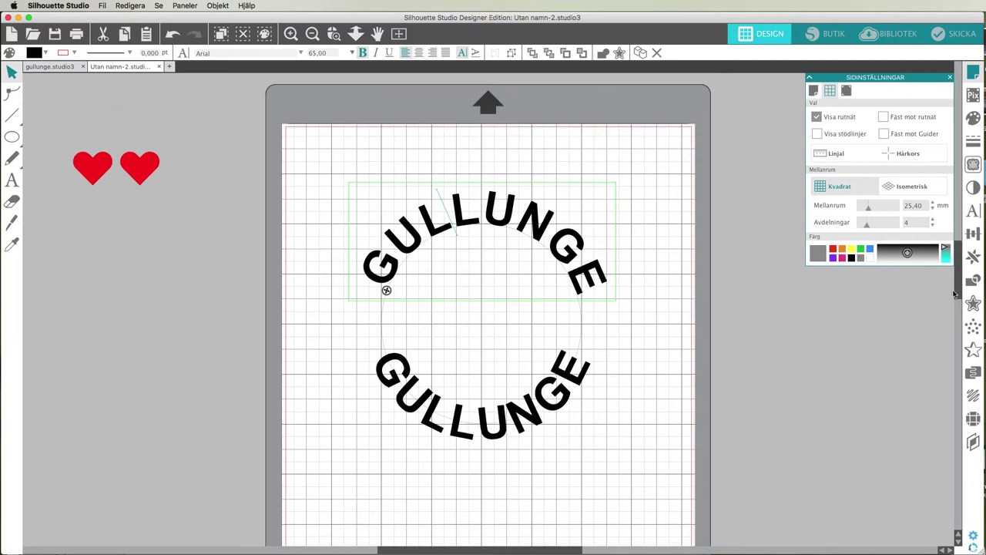
pyautogui.scroll(1, 949, 282)
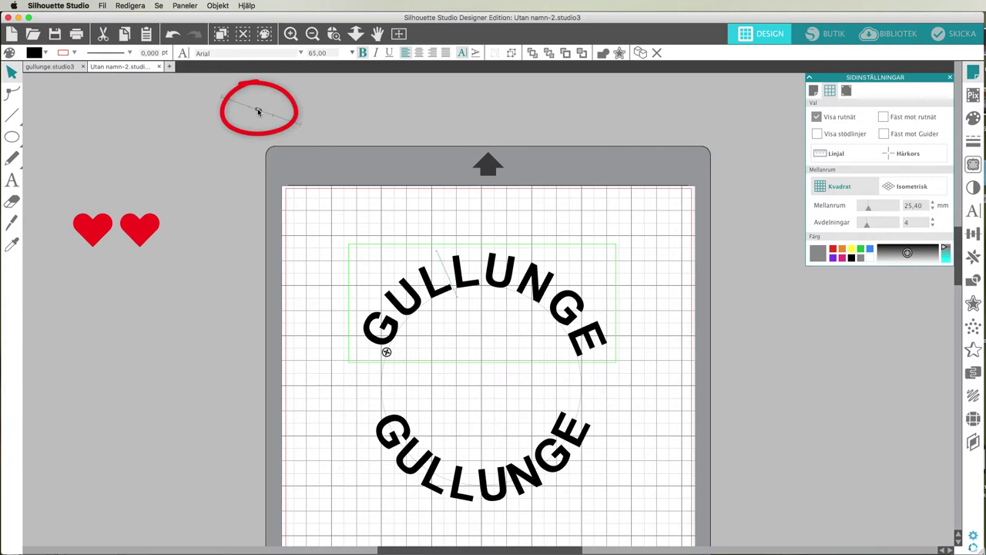
pyautogui.moveTo(258, 112); pyautogui.dragTo(273, 125)
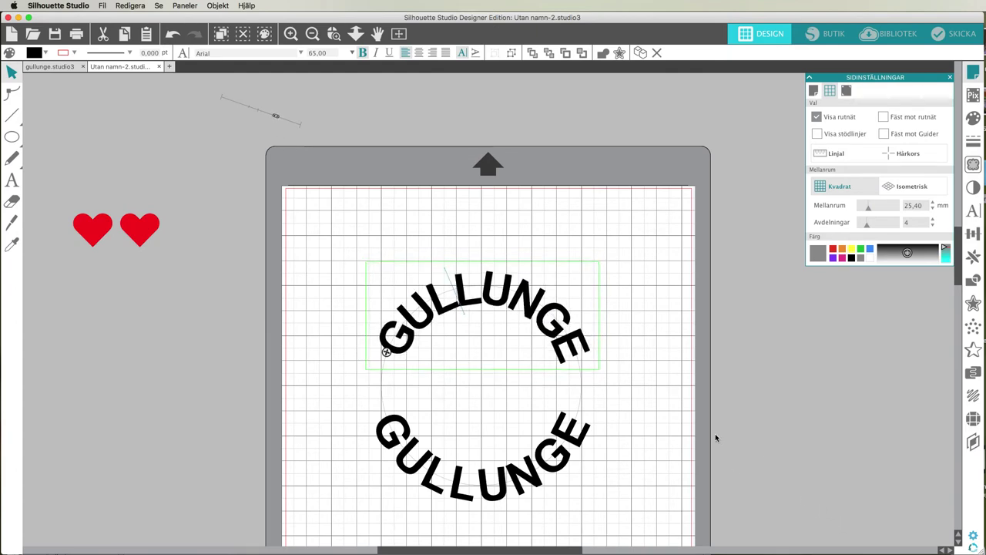
pyautogui.click(678, 308)
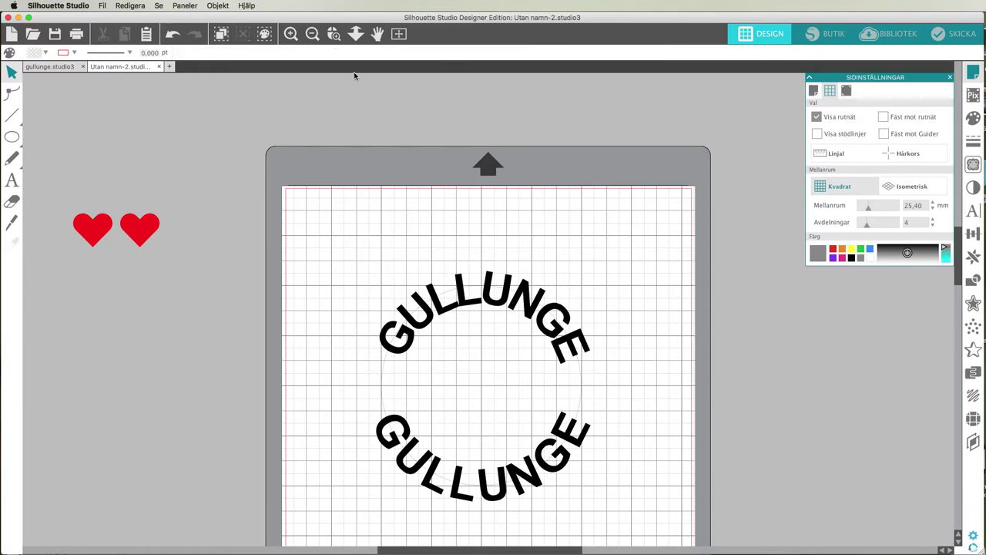
# - Set the character spacing of the upper curved GULLUNGE text to 125%
pyautogui.click(334, 35)
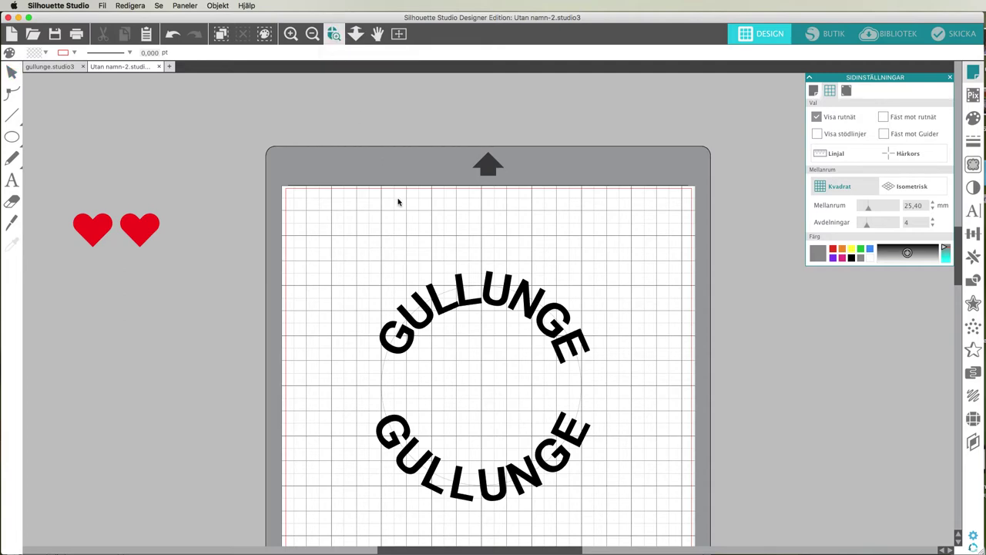
pyautogui.moveTo(352, 248); pyautogui.dragTo(622, 524)
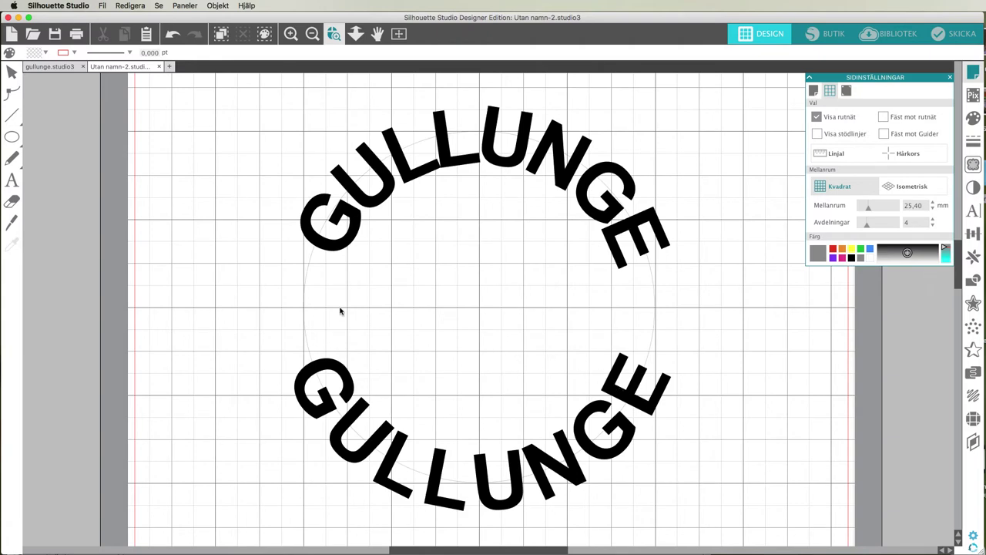
pyautogui.click(13, 74)
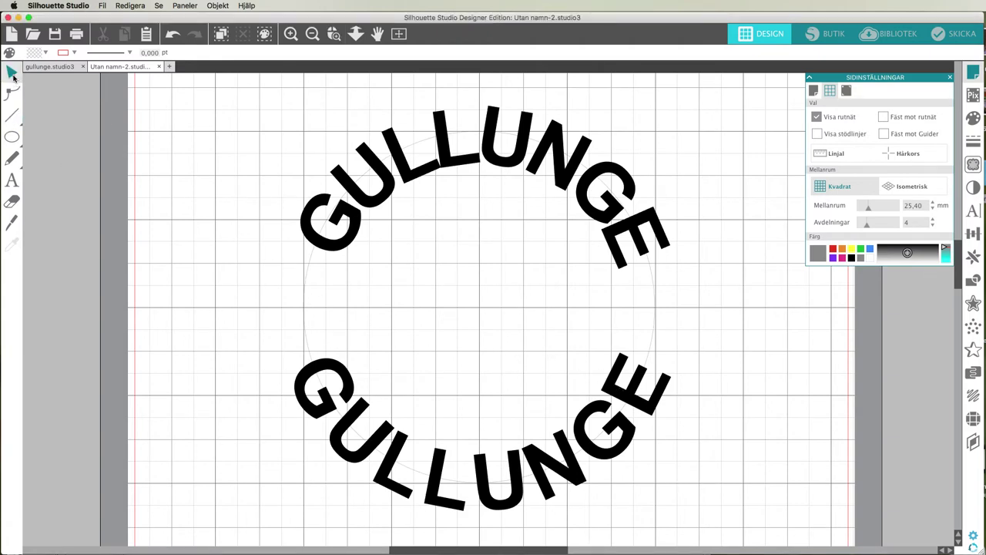
pyautogui.click(641, 222)
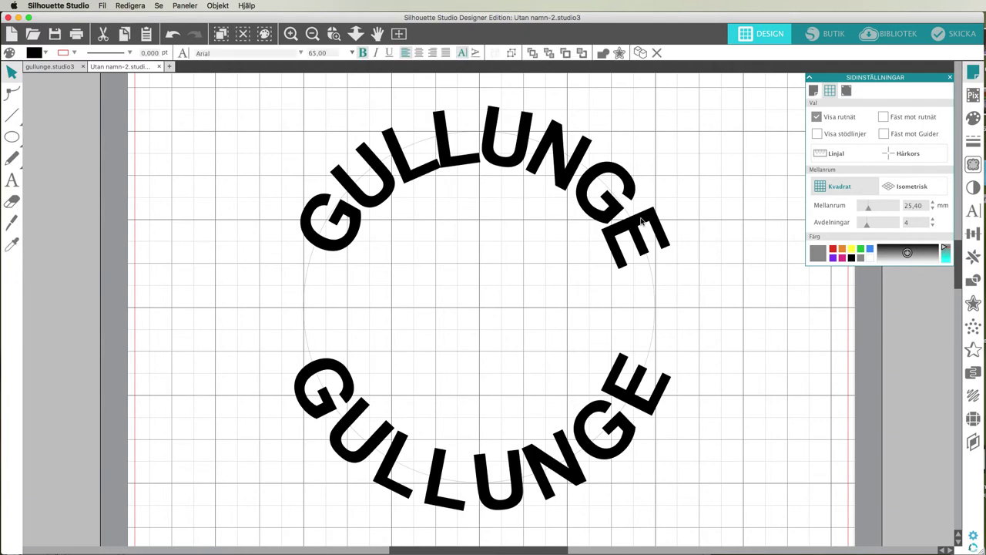
pyautogui.click(973, 211)
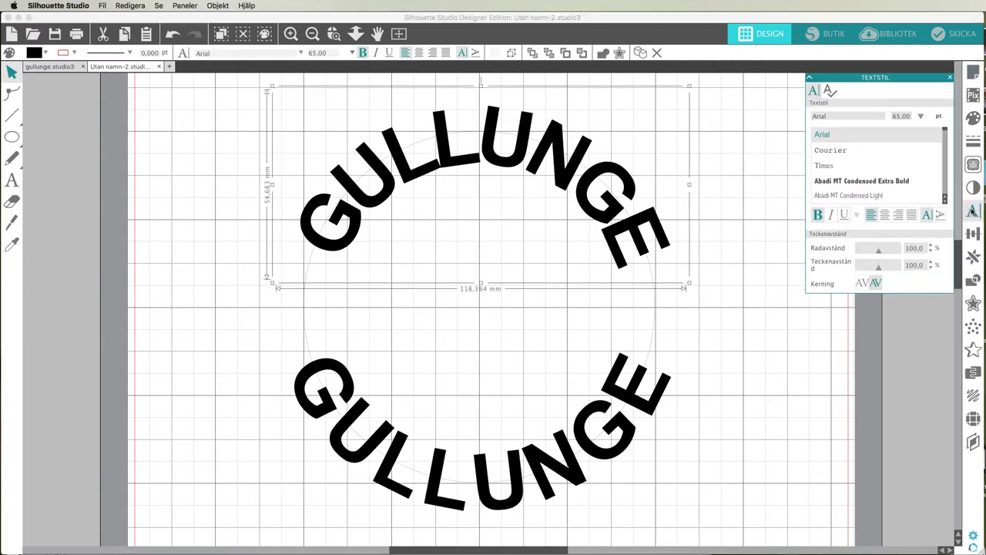
pyautogui.click(931, 264)
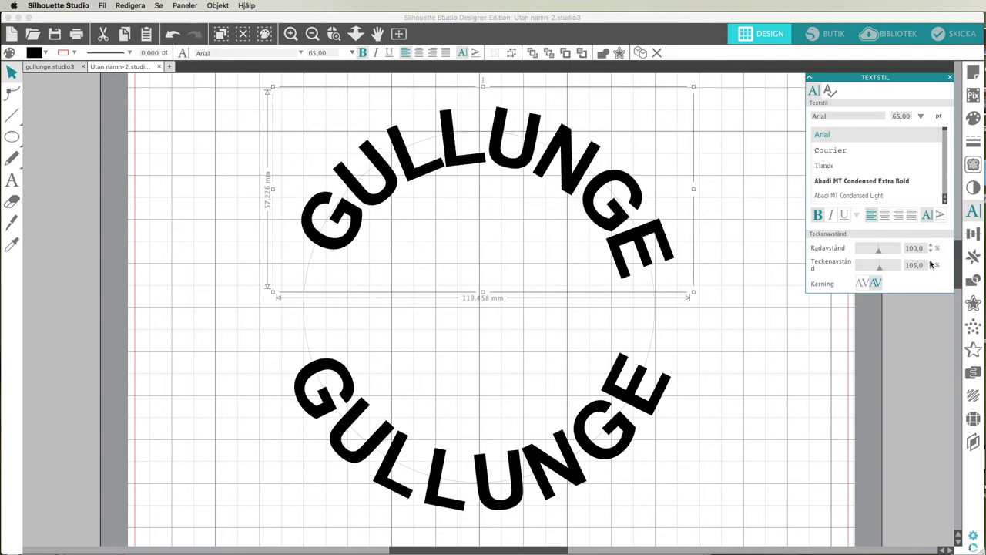
pyautogui.click(930, 264)
pyautogui.click(931, 264)
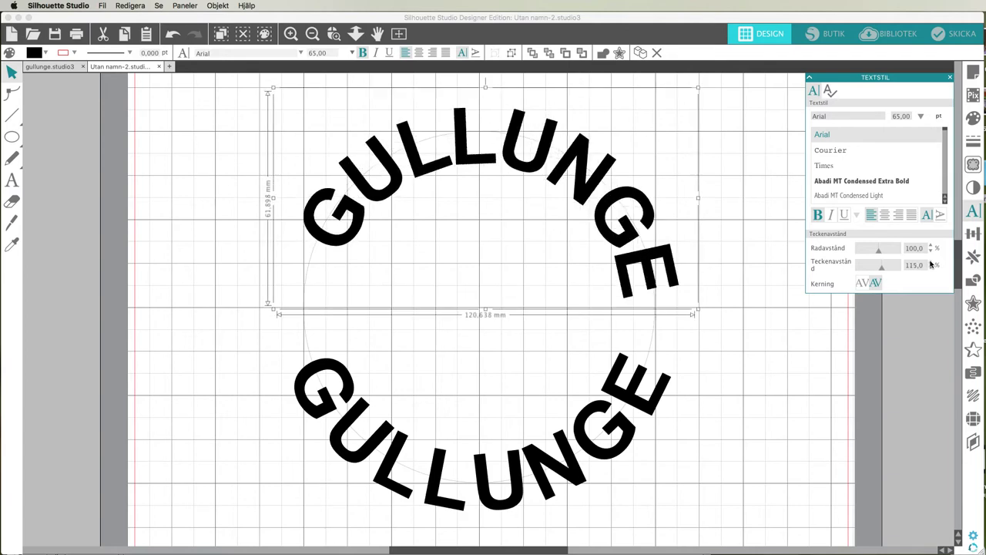
pyautogui.click(931, 265)
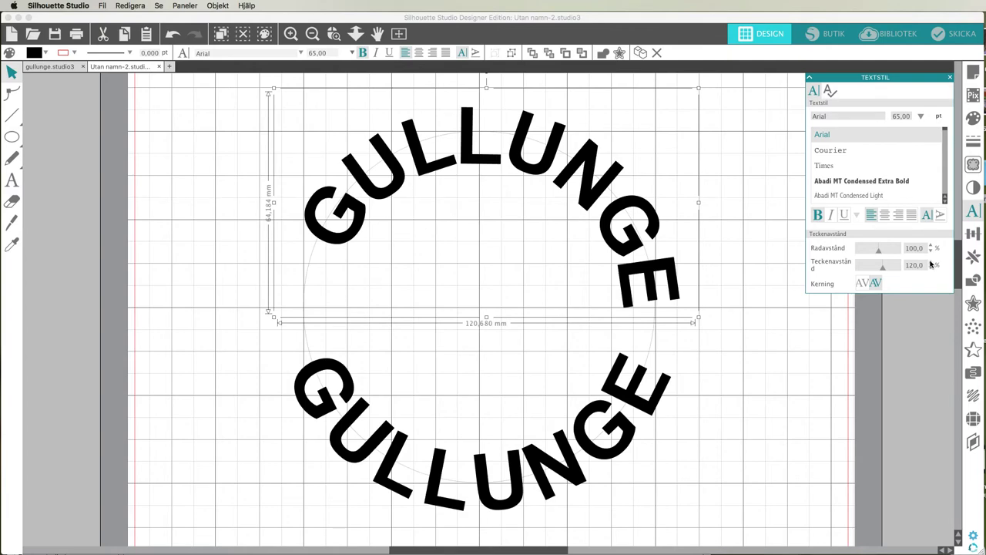
pyautogui.click(930, 264)
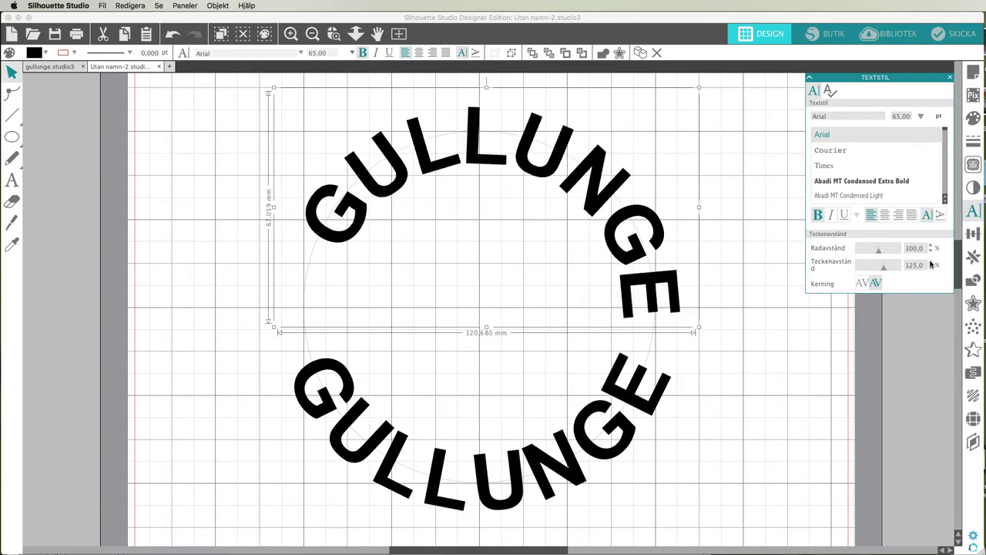
# - Set the lower curved text's character spacing to 115% and slide it along the circle to centre it on the lower arc
pyautogui.click(635, 410)
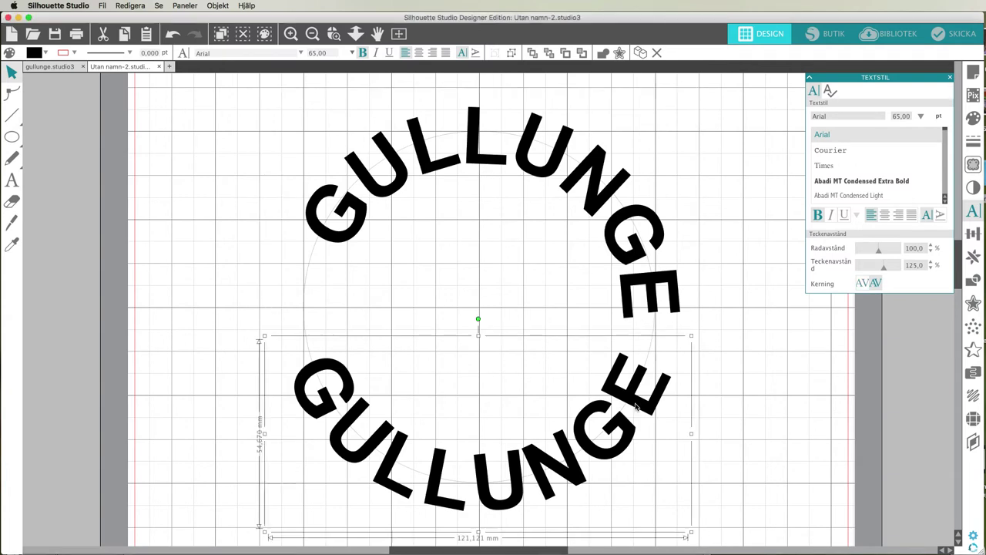
pyautogui.click(929, 262)
pyautogui.click(929, 262)
pyautogui.click(930, 262)
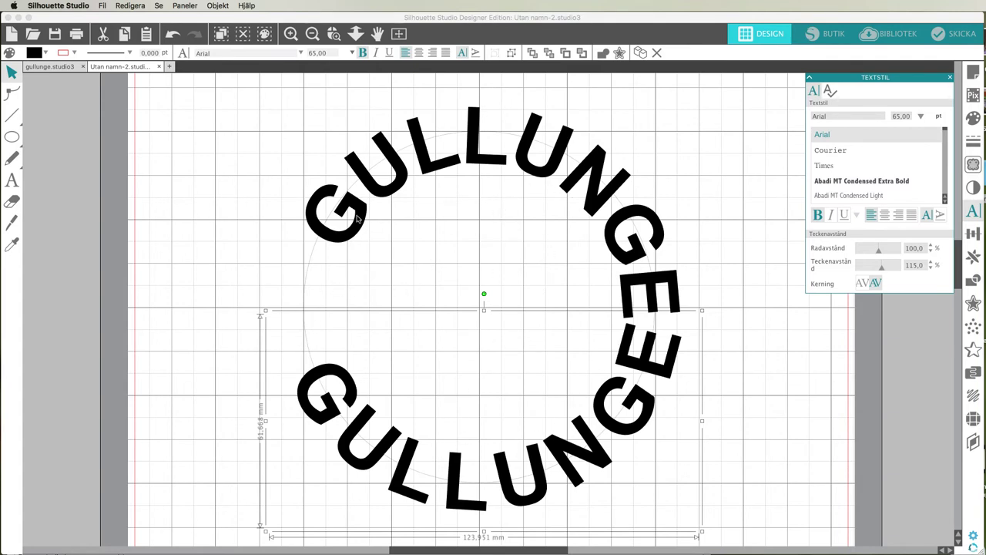
pyautogui.doubleClick(335, 429)
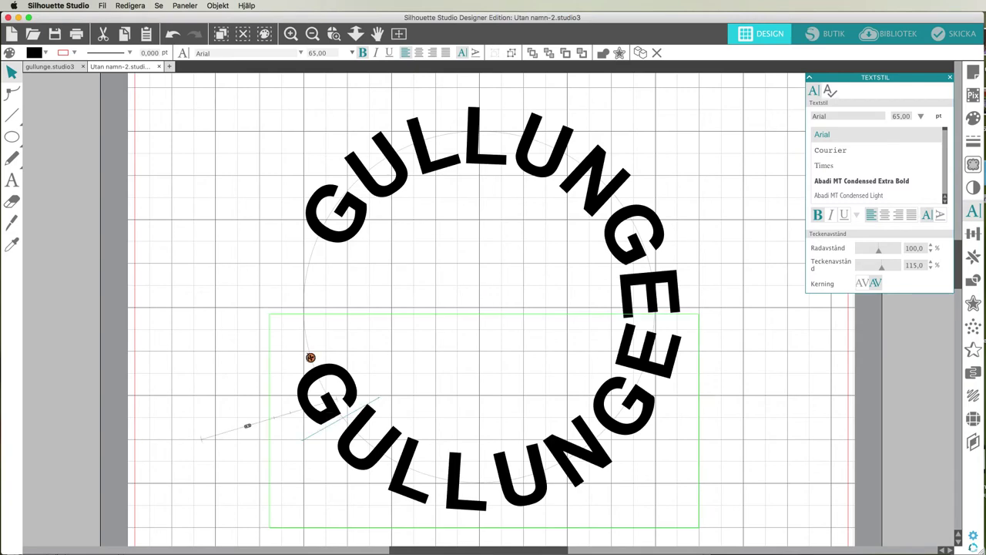
pyautogui.moveTo(311, 357); pyautogui.dragTo(293, 336)
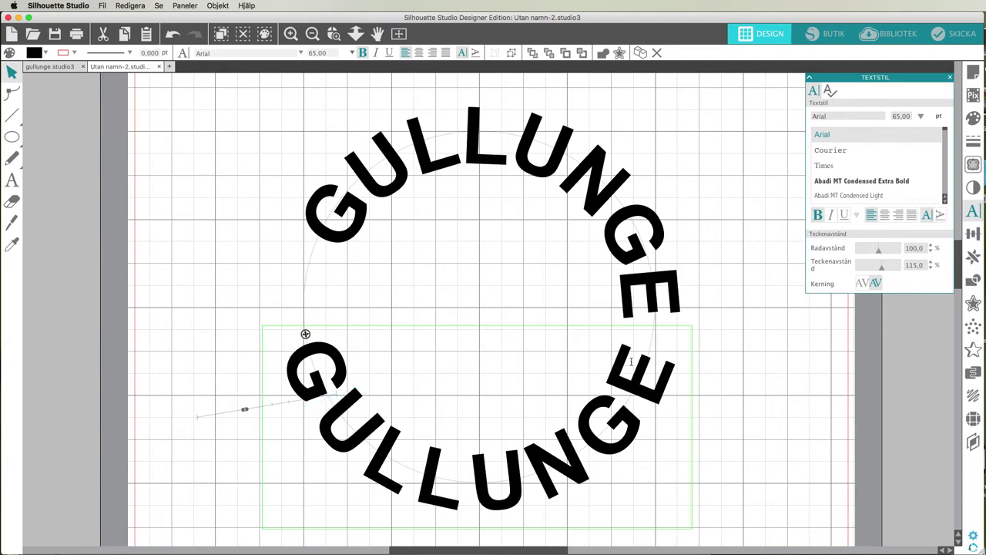
# - Slide the upper curved GULLUNGE text along the circle so its ends line up with those of the lower text
pyautogui.moveTo(321, 357); pyautogui.dragTo(672, 357)
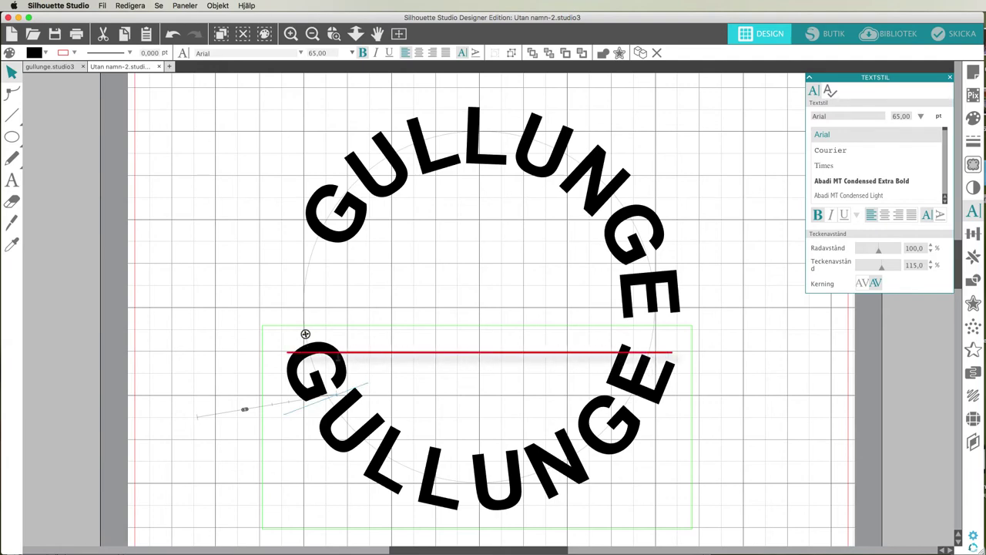
pyautogui.click(353, 189)
pyautogui.moveTo(313, 248); pyautogui.dragTo(304, 282)
pyautogui.click(728, 308)
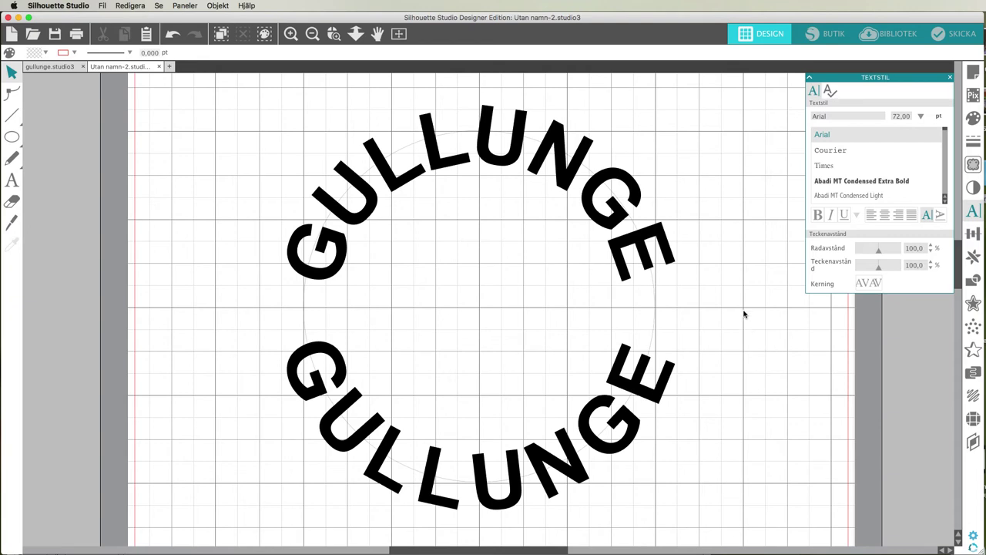
# - Convert the upper and the lower curved GULLUNGE texts to paths
pyautogui.click(667, 247)
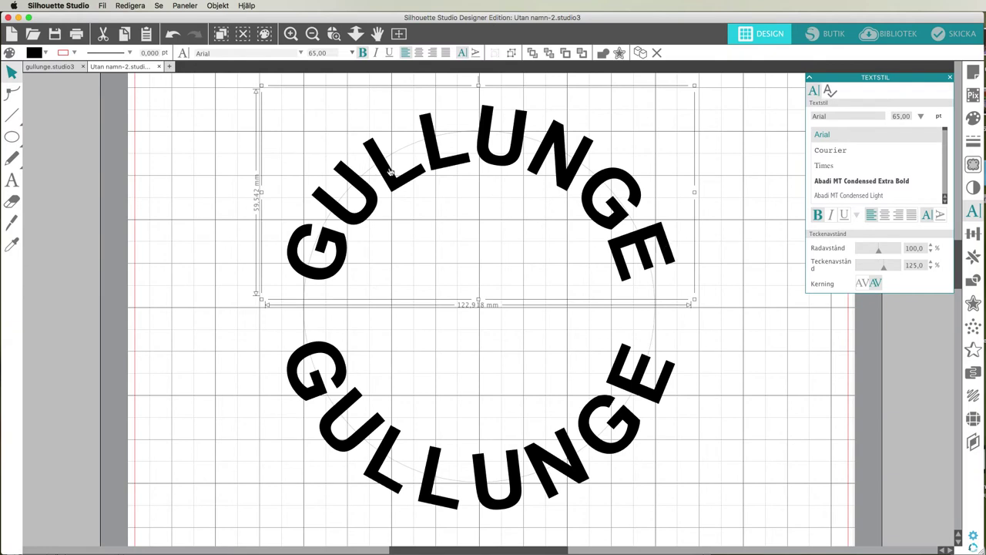
pyautogui.click(218, 6)
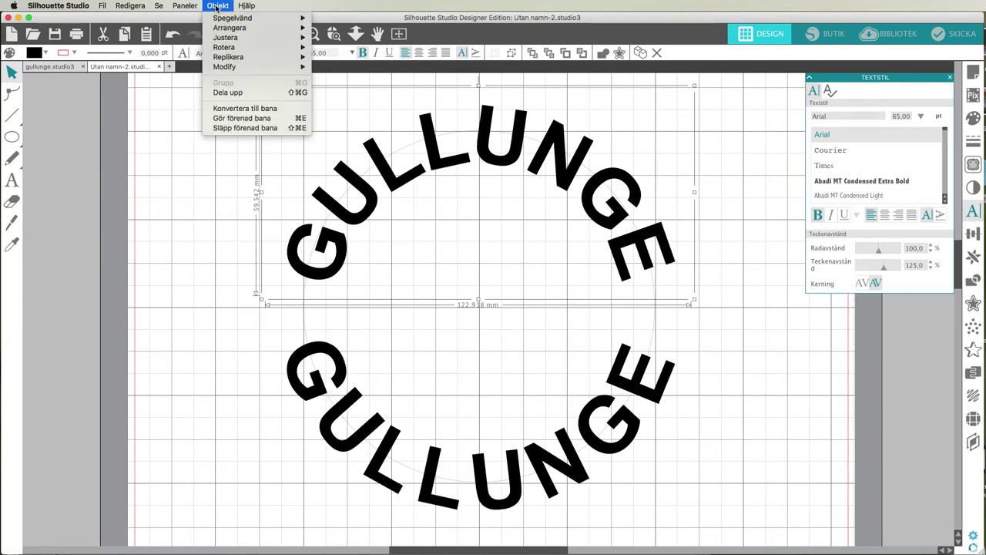
pyautogui.click(236, 109)
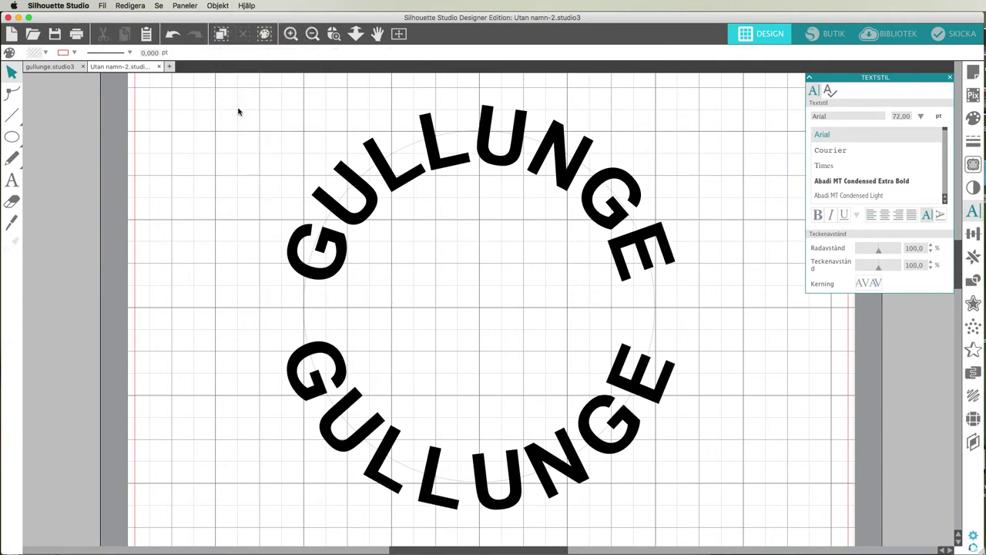
pyautogui.click(668, 381)
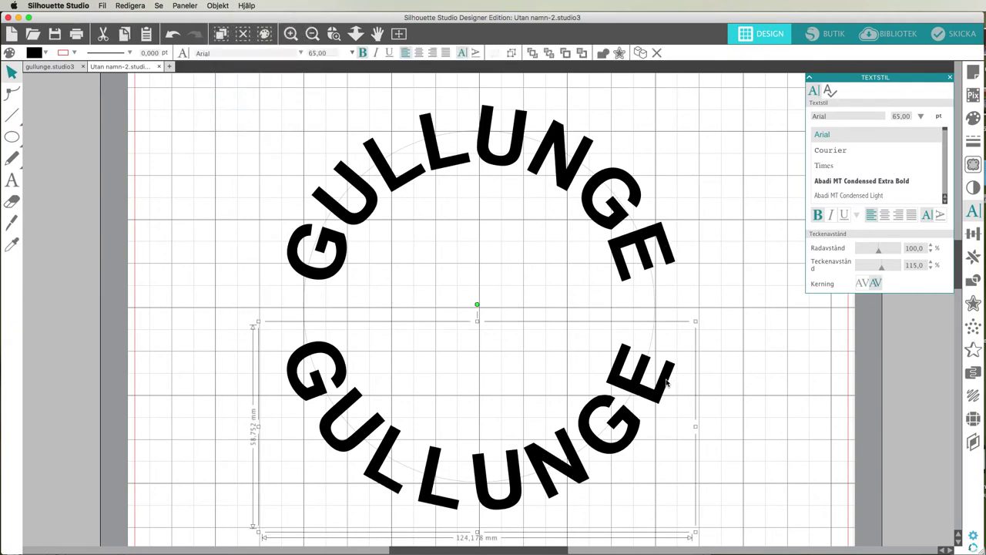
pyautogui.click(217, 6)
pyautogui.moveTo(231, 48)
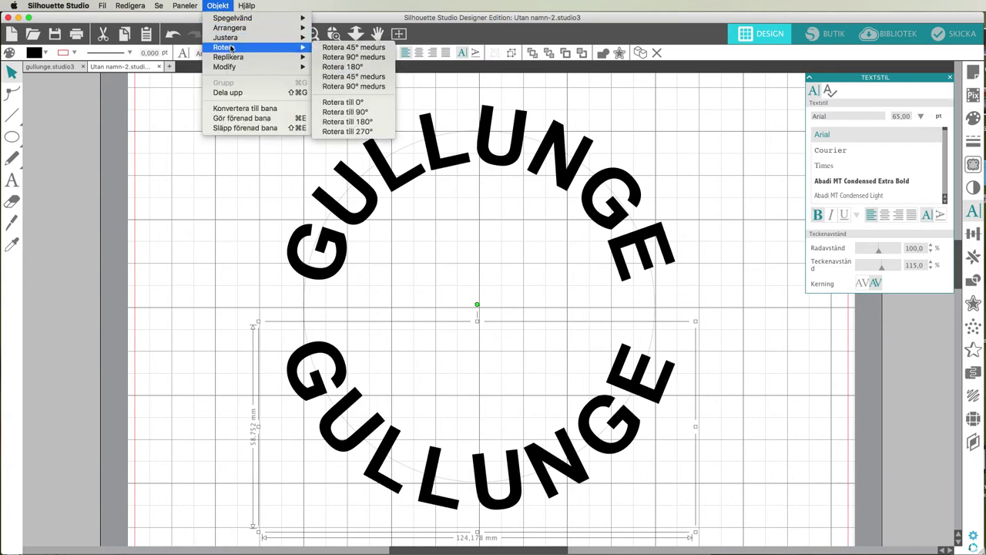
pyautogui.click(236, 108)
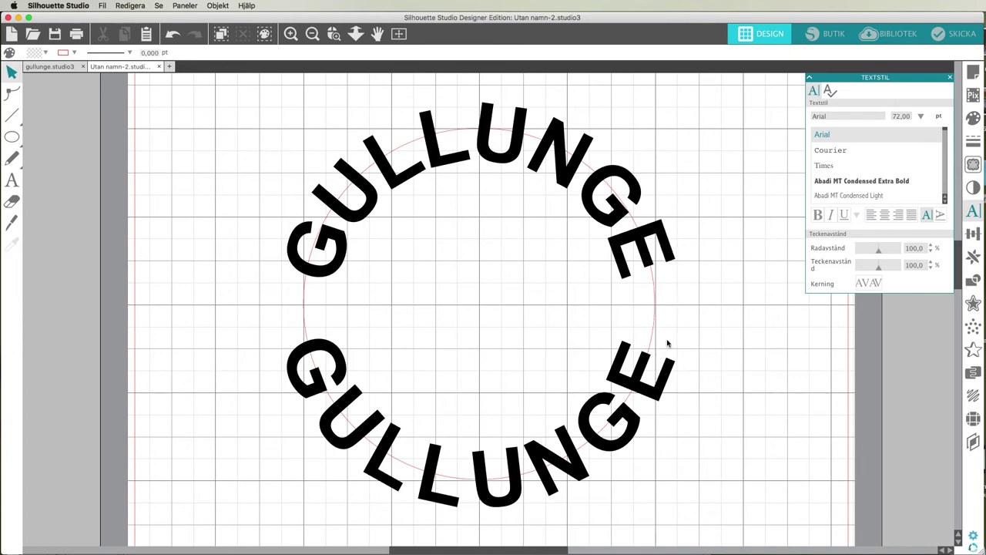
# - Group the upper and lower GULLUNGE words into one object
pyautogui.click(666, 243)
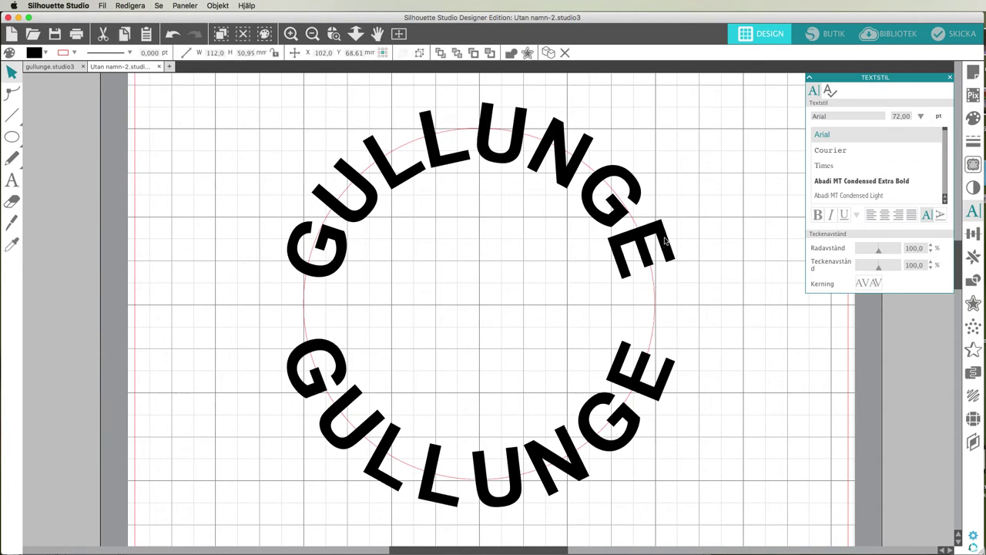
pyautogui.keyDown('shift'); pyautogui.click(668, 373); pyautogui.keyUp('shift')
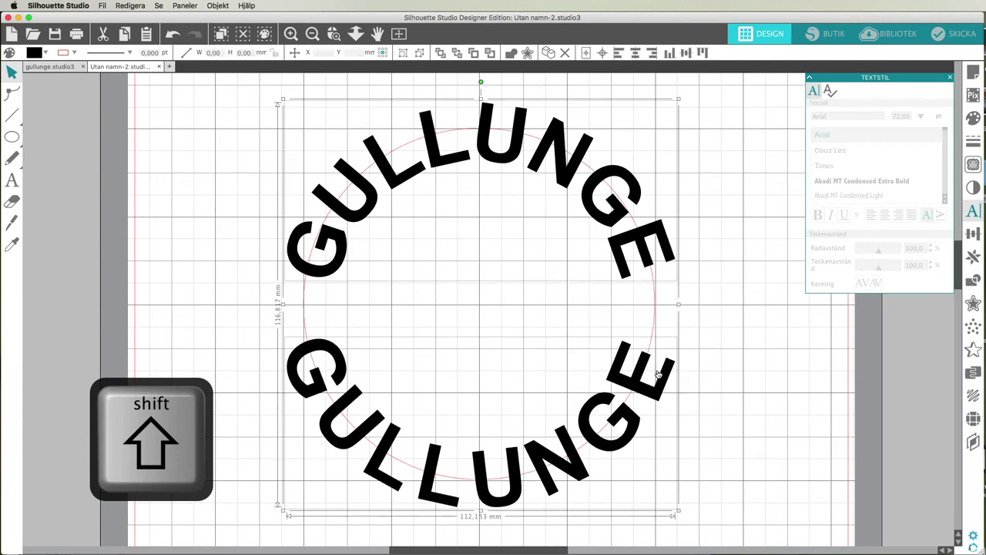
pyautogui.click(218, 5)
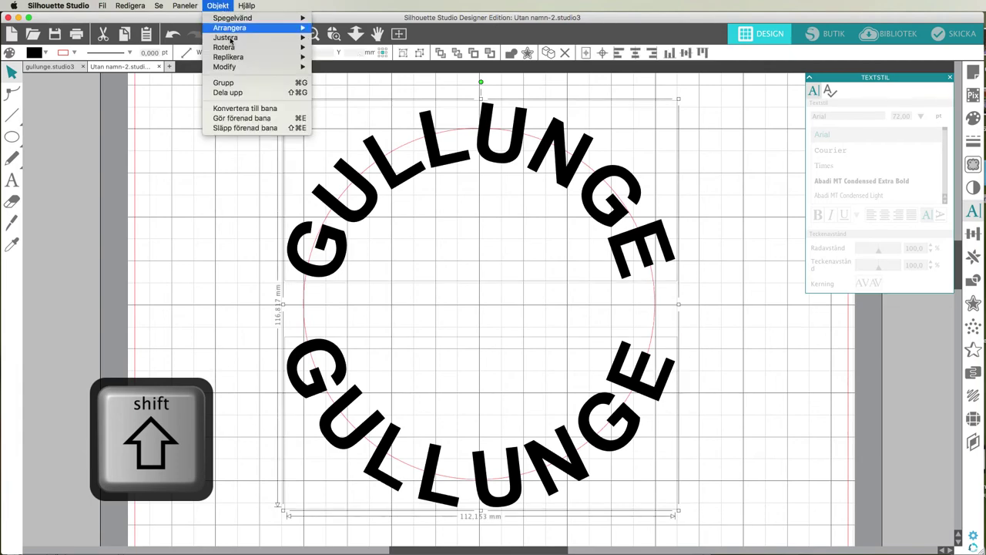
pyautogui.click(241, 86)
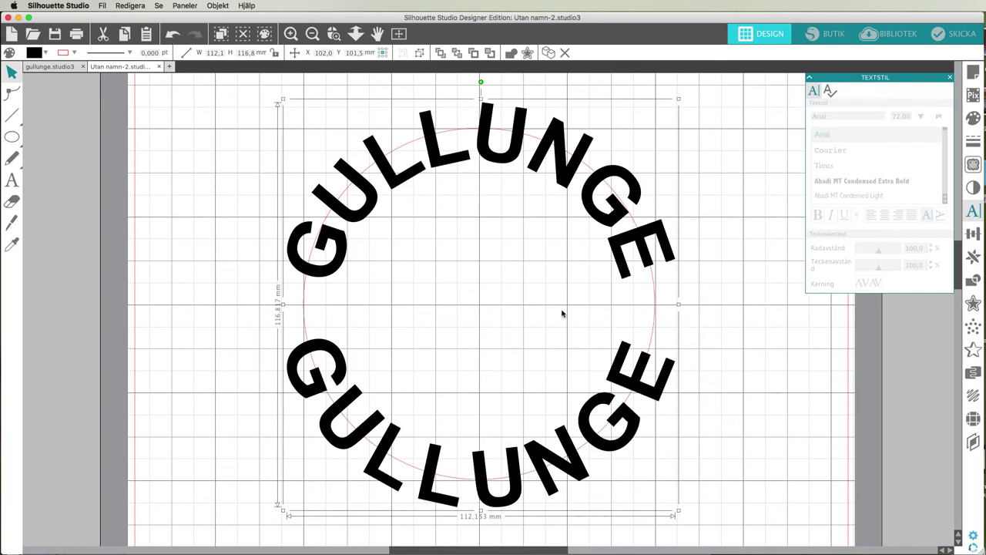
# - Enlarge the circle from its centre to about 137 mm in diameter so it surrounds both words
pyautogui.click(314, 36)
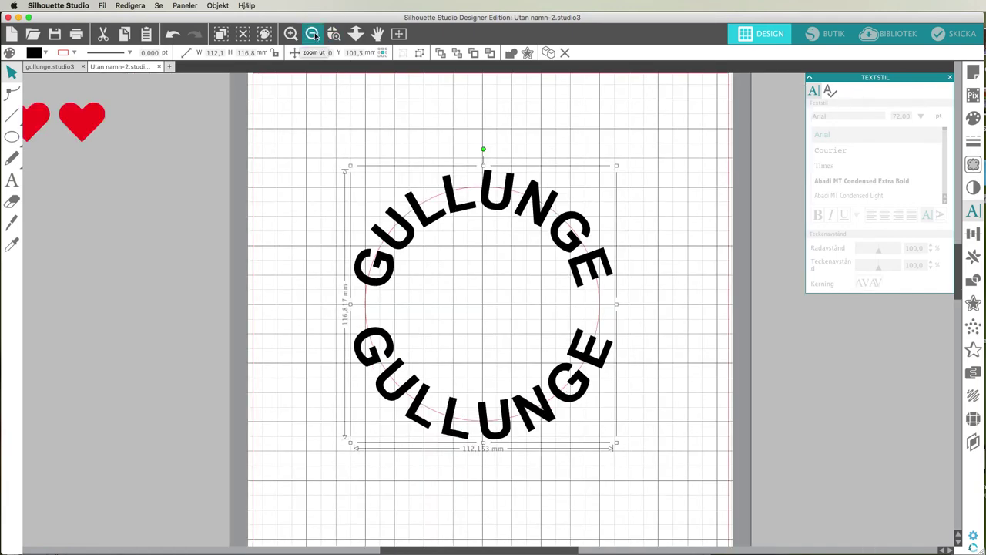
pyautogui.click(658, 273)
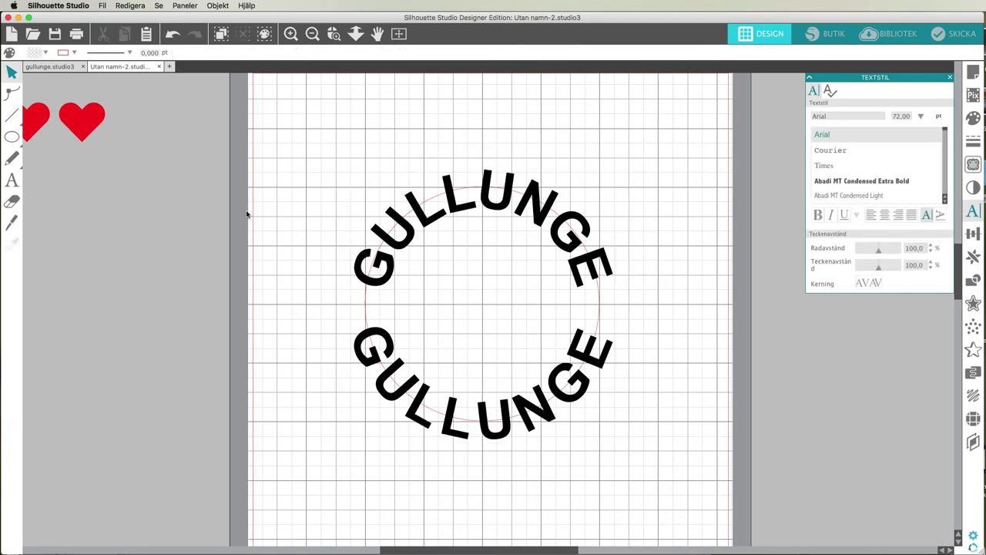
pyautogui.click(599, 306)
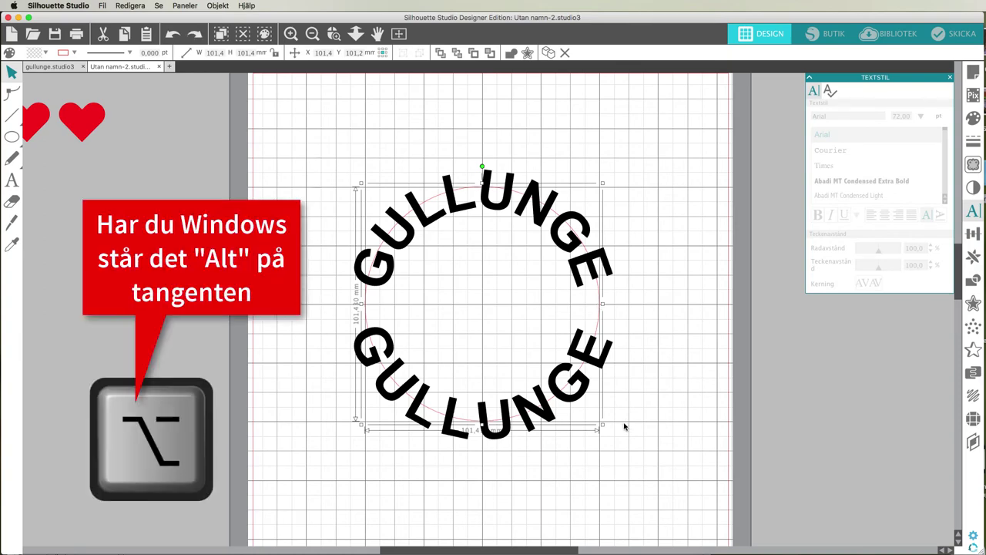
pyautogui.moveTo(602, 428); pyautogui.dragTo(635, 472)
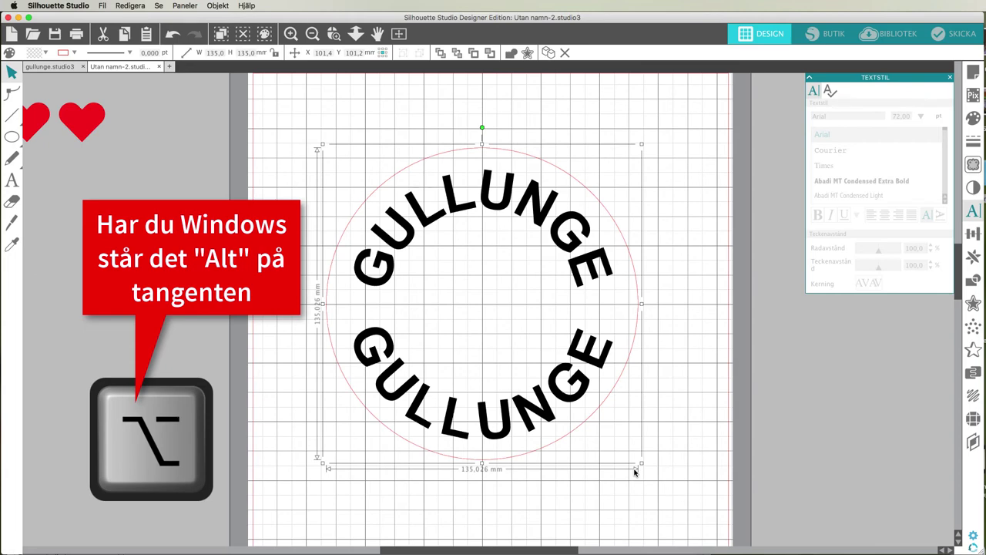
pyautogui.moveTo(635, 473); pyautogui.dragTo(637, 472)
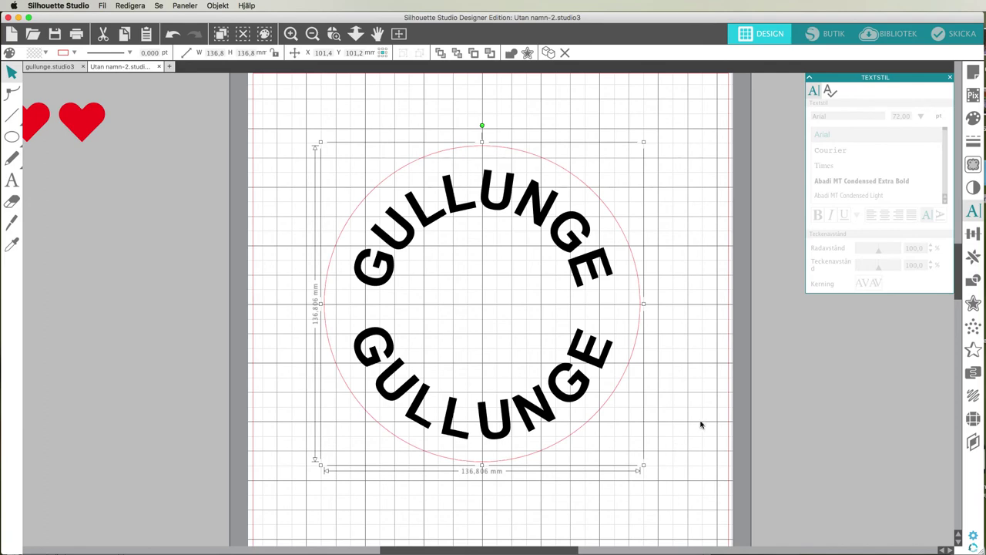
# - Move one red heart onto the page and replicate it around the circle using Object on path
pyautogui.click(40, 122)
pyautogui.moveTo(40, 122); pyautogui.dragTo(295, 152)
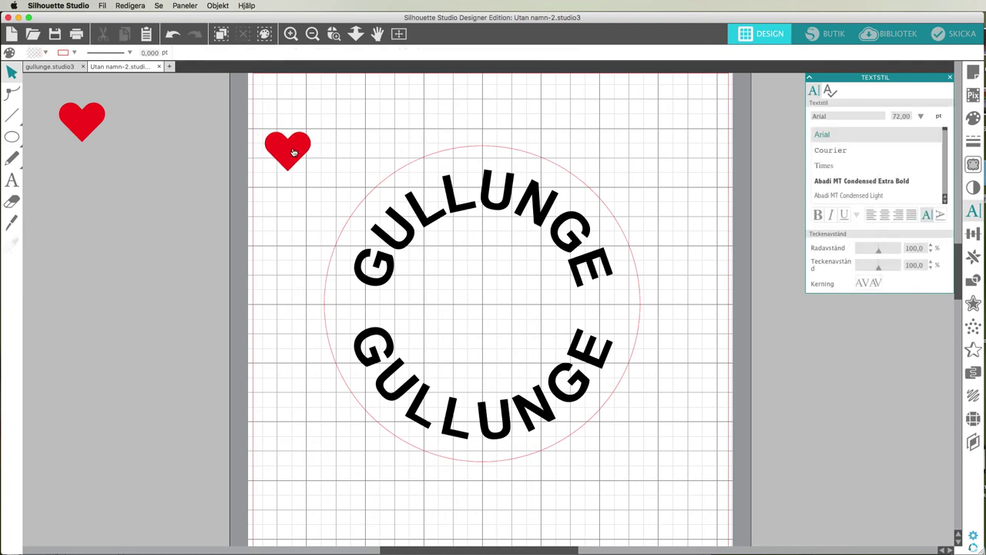
pyautogui.click(973, 256)
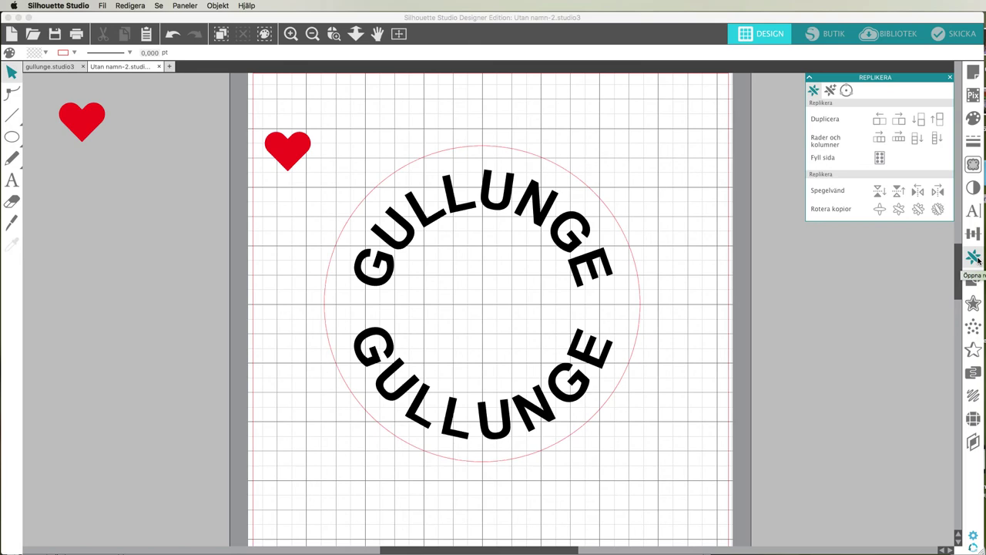
pyautogui.click(846, 91)
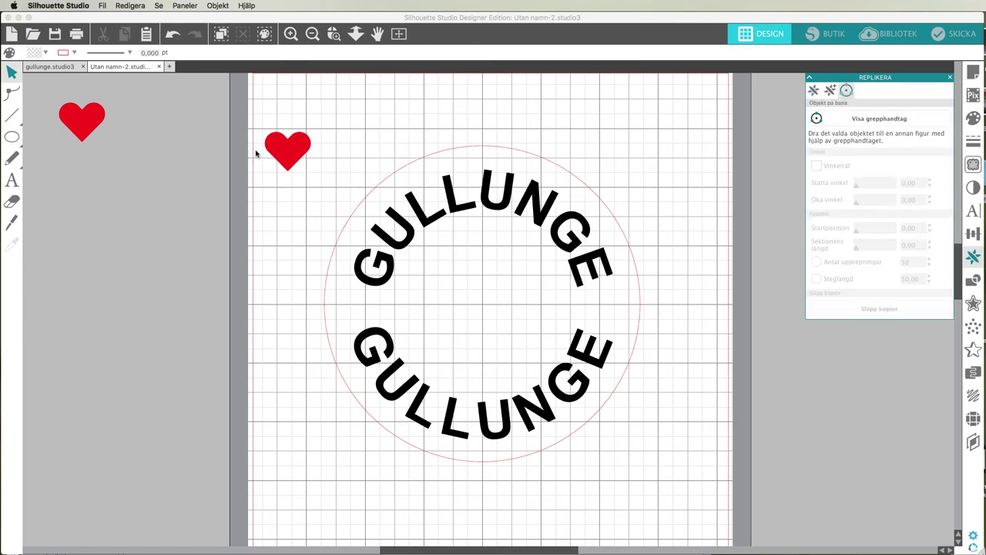
pyautogui.click(288, 151)
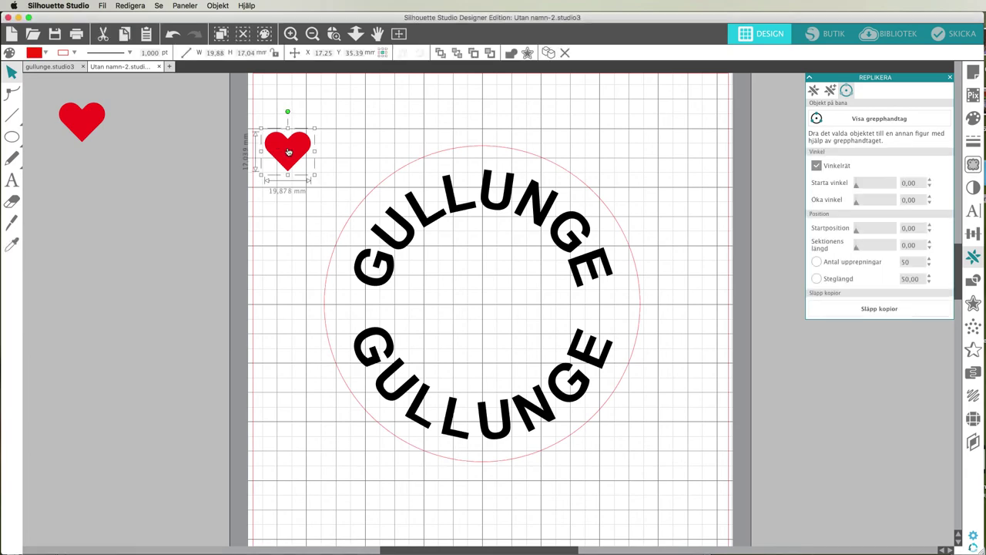
pyautogui.click(850, 118)
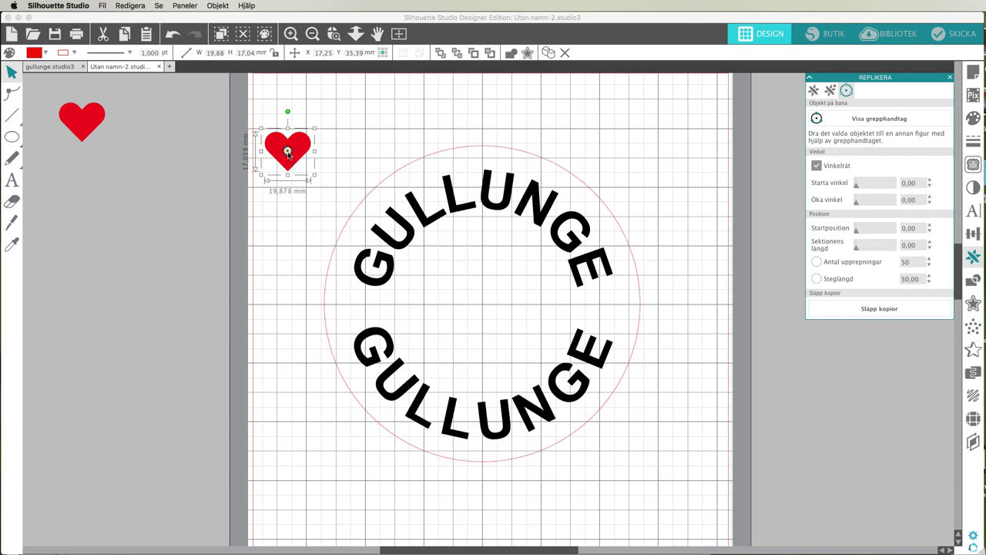
pyautogui.moveTo(287, 151); pyautogui.dragTo(364, 199)
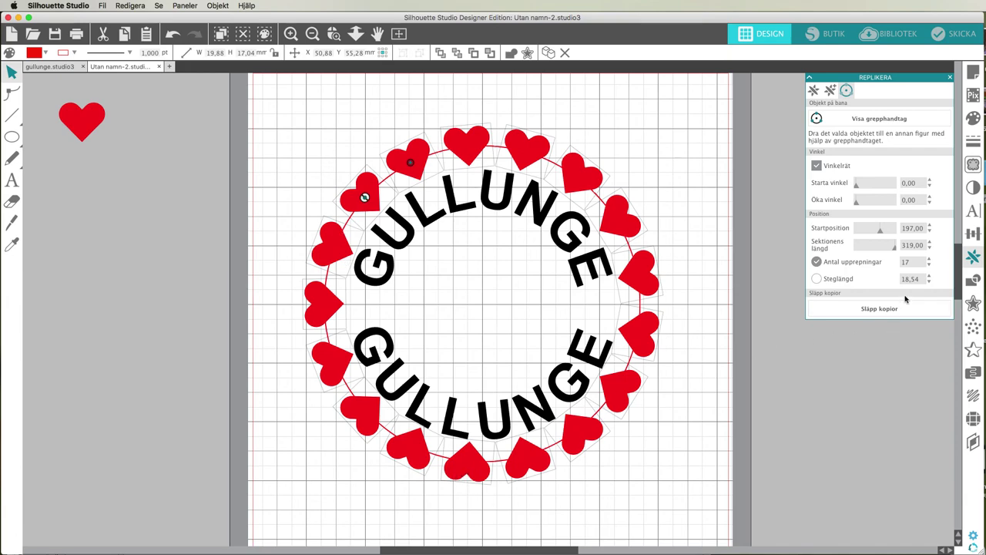
# - Set the number of heart repetitions along the circle to 19
pyautogui.click(928, 260)
pyautogui.click(928, 260)
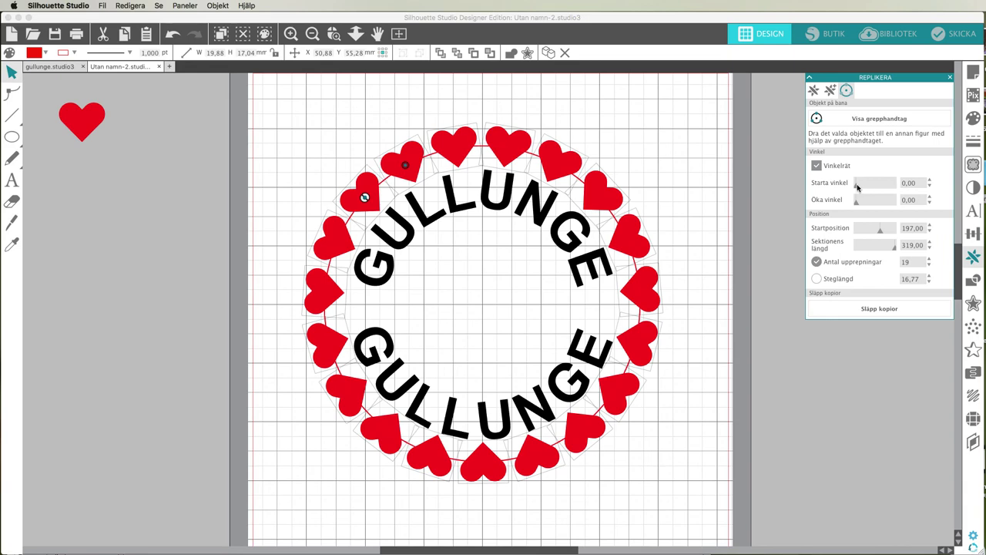
pyautogui.moveTo(856, 187)
pyautogui.mouseDown()
pyautogui.moveTo(866, 186)
pyautogui.moveTo(844, 194)
pyautogui.mouseUp()
# - Enlarge the circle carrying the hearts from its centre to about 144 mm in diameter
pyautogui.click(627, 370)
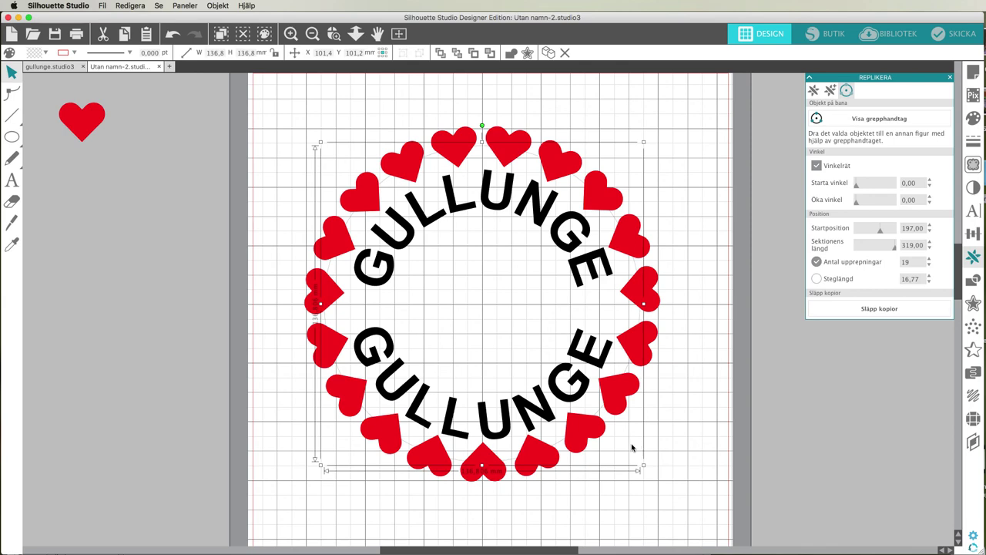
pyautogui.press('alt')
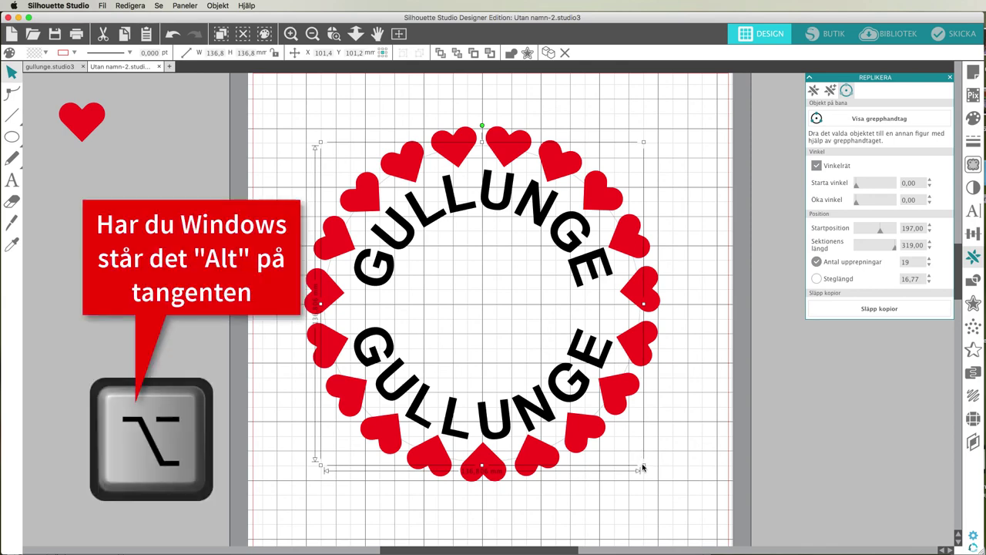
pyautogui.moveTo(644, 468); pyautogui.dragTo(650, 477)
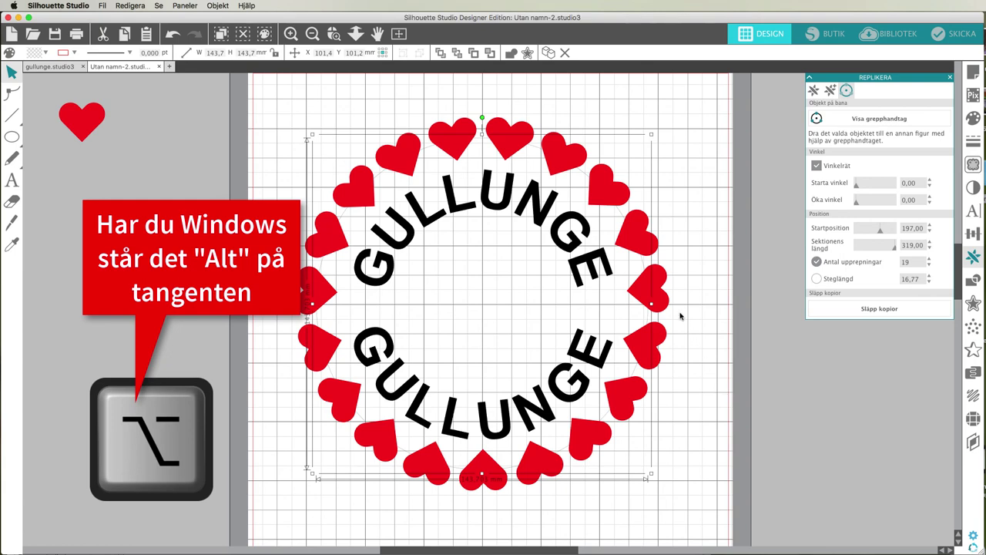
# - Release the heart copies from the circle path and group them into one object
pyautogui.click(610, 202)
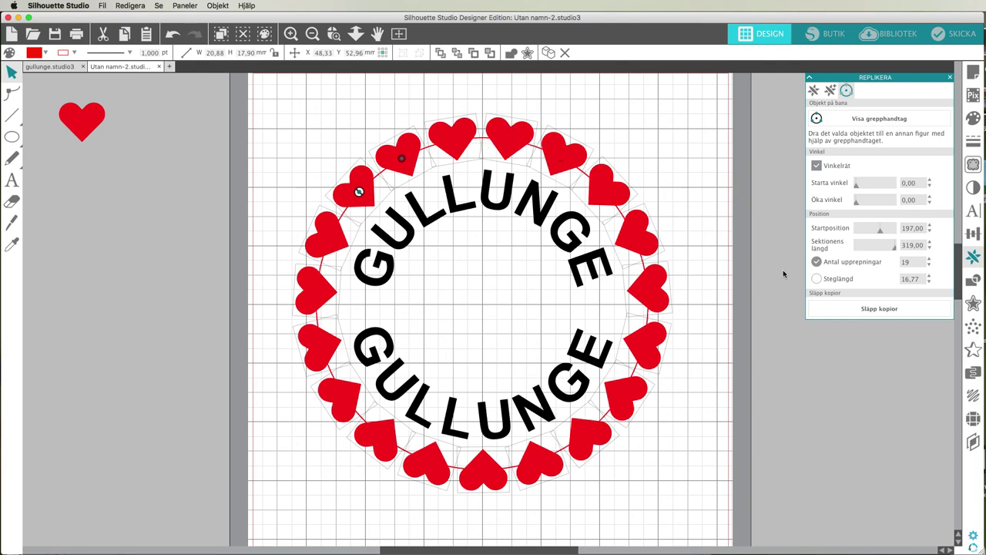
pyautogui.click(859, 310)
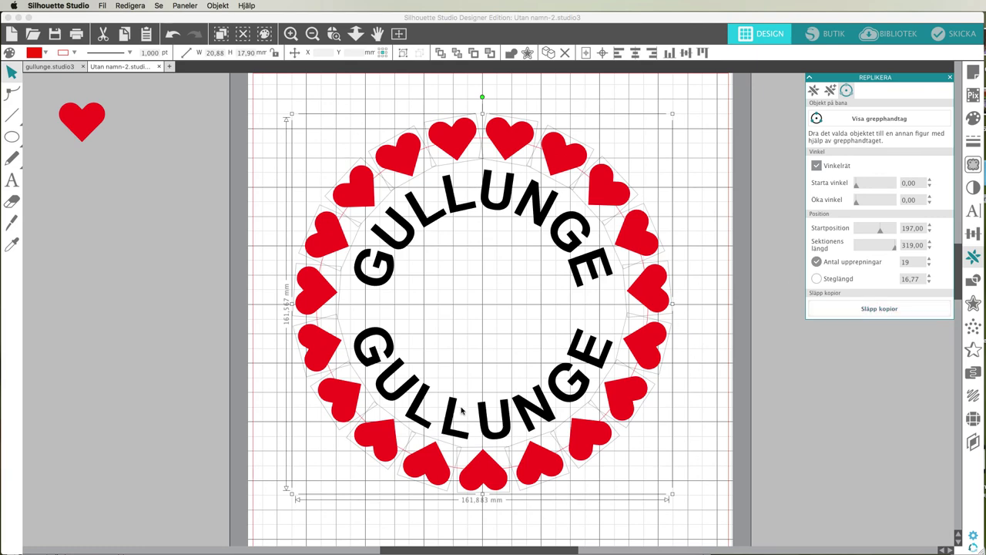
pyautogui.click(218, 6)
pyautogui.click(225, 83)
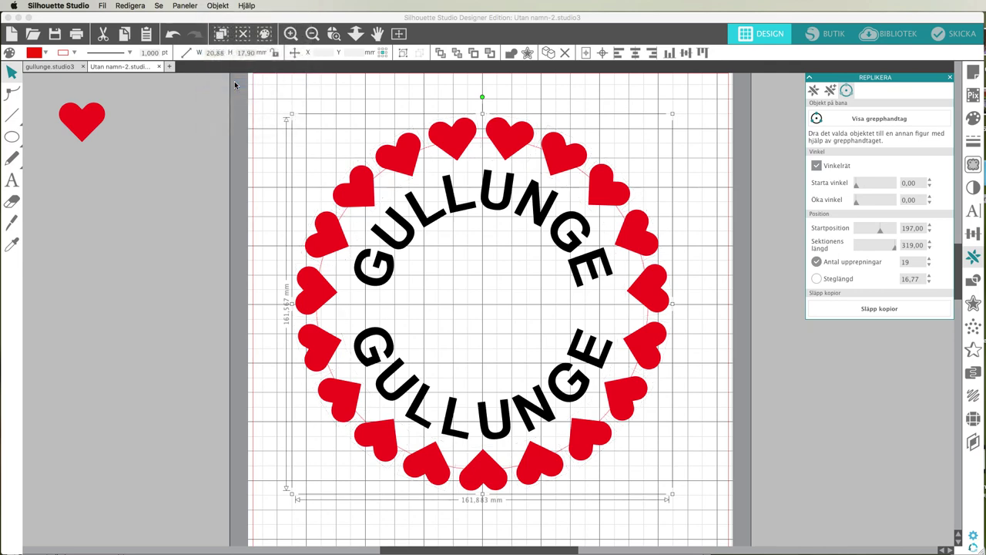
# - Delete the thin guide circle running behind the ring of hearts
pyautogui.click(711, 237)
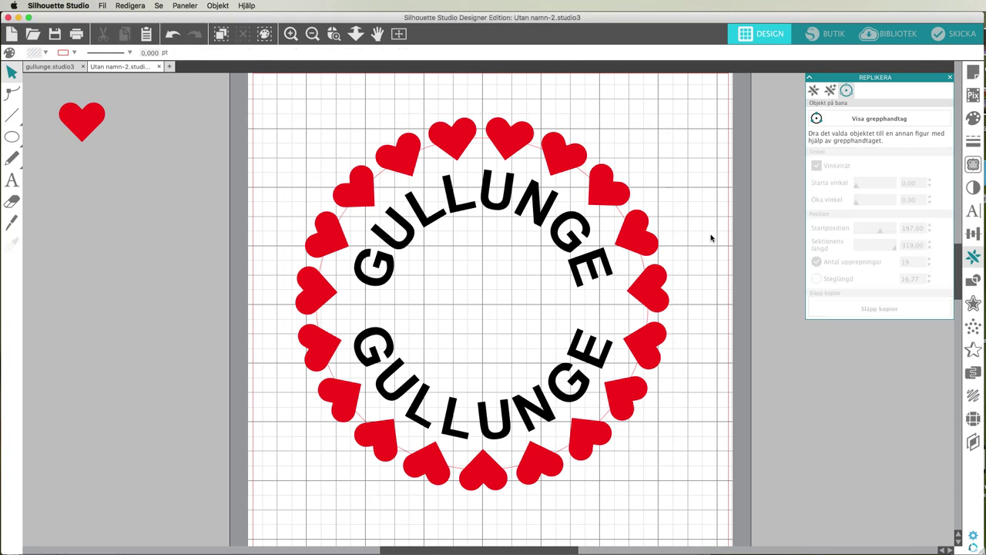
pyautogui.click(623, 218)
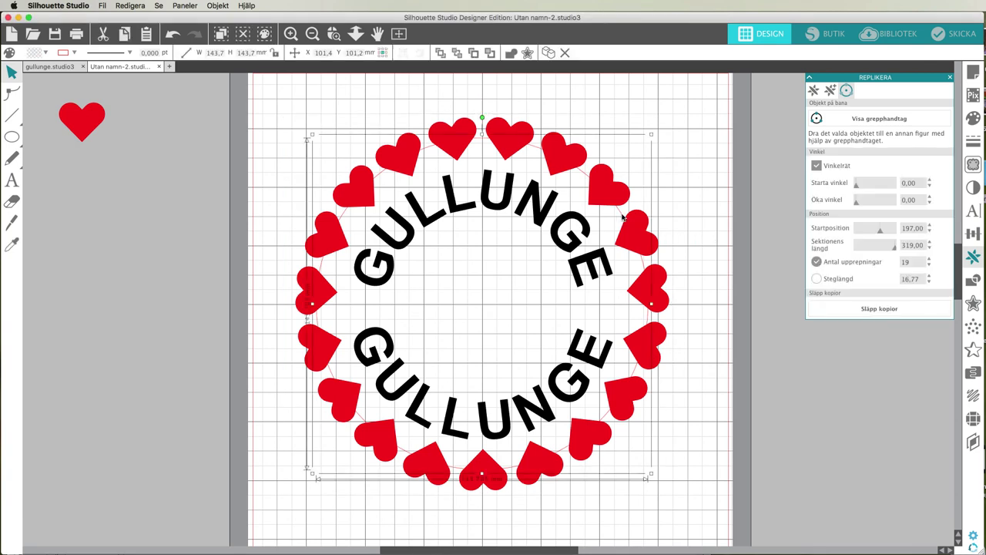
pyautogui.press('Escape')
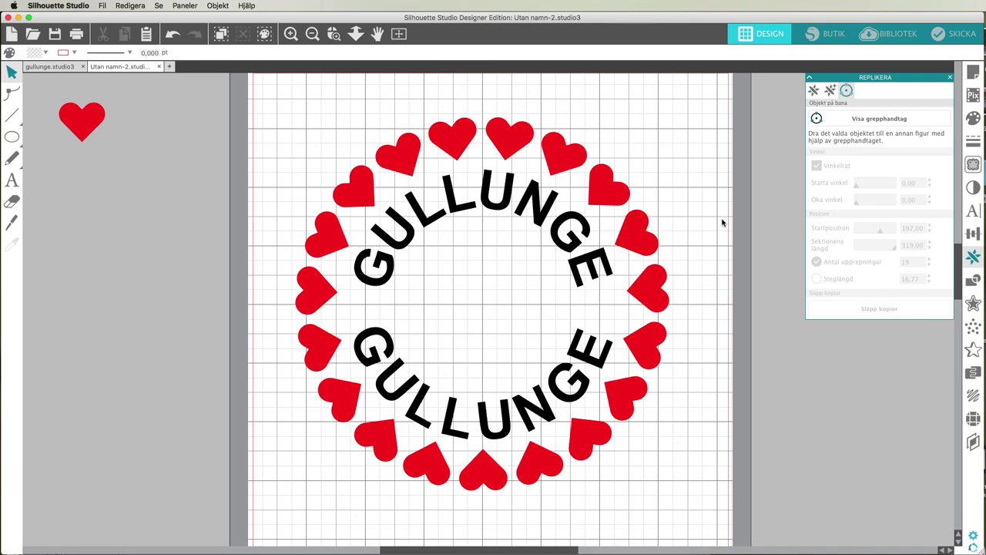
# - Place the leftover red heart in the middle of the design and enlarge it to about 57 × 49 mm
pyautogui.click(81, 130)
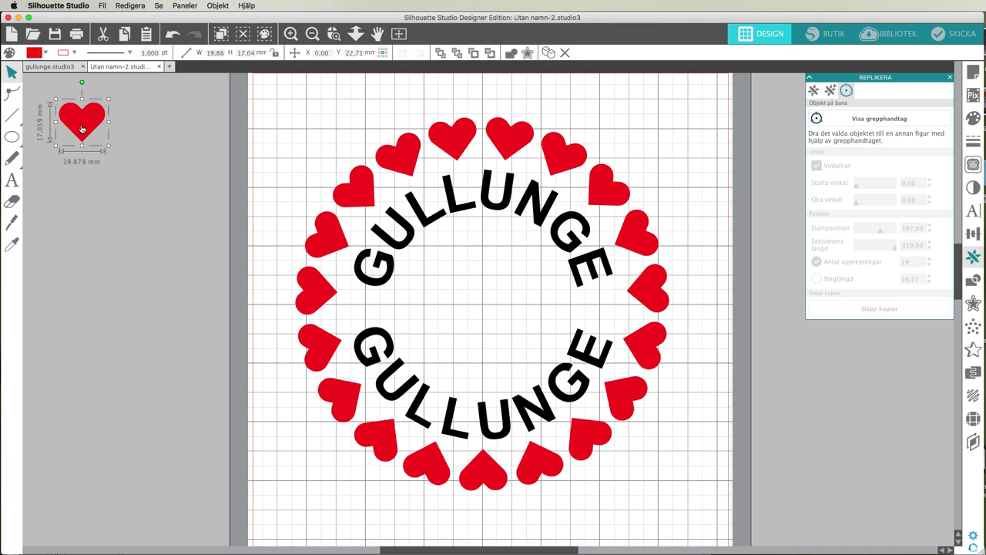
pyautogui.moveTo(82, 130); pyautogui.dragTo(567, 379)
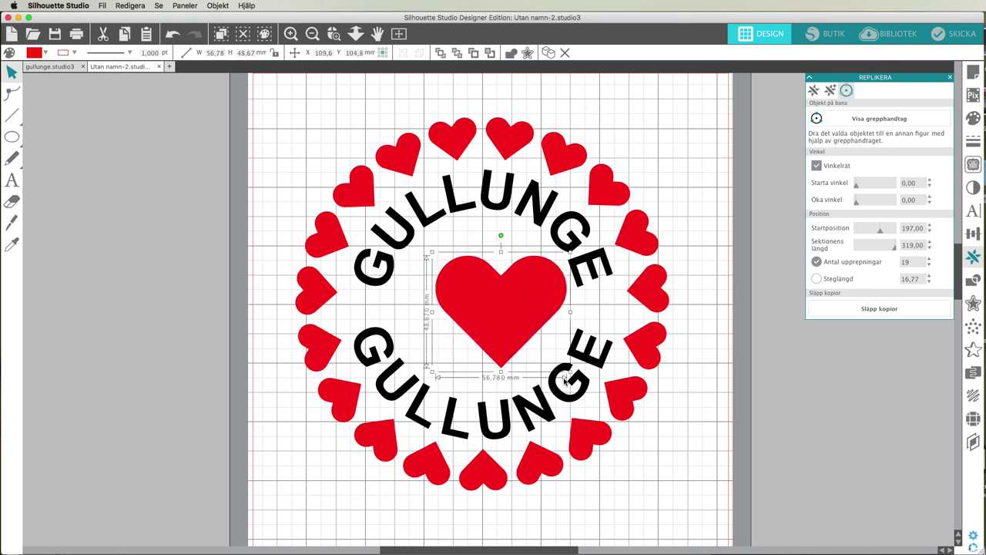
pyautogui.moveTo(497, 331)
pyautogui.mouseDown()
pyautogui.moveTo(482, 323)
pyautogui.moveTo(484, 331)
pyautogui.mouseUp()
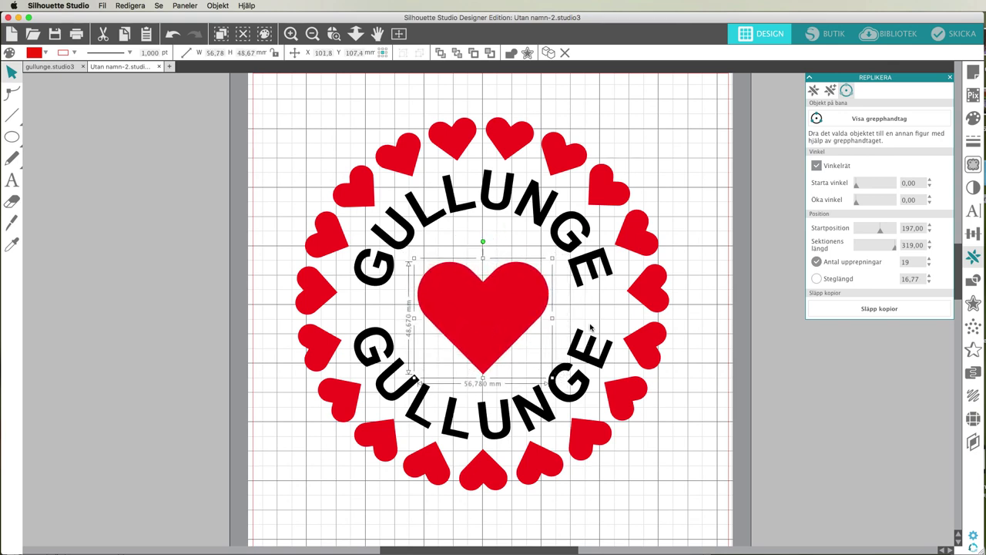
# - Hide the page grid in the page setup
pyautogui.click(973, 73)
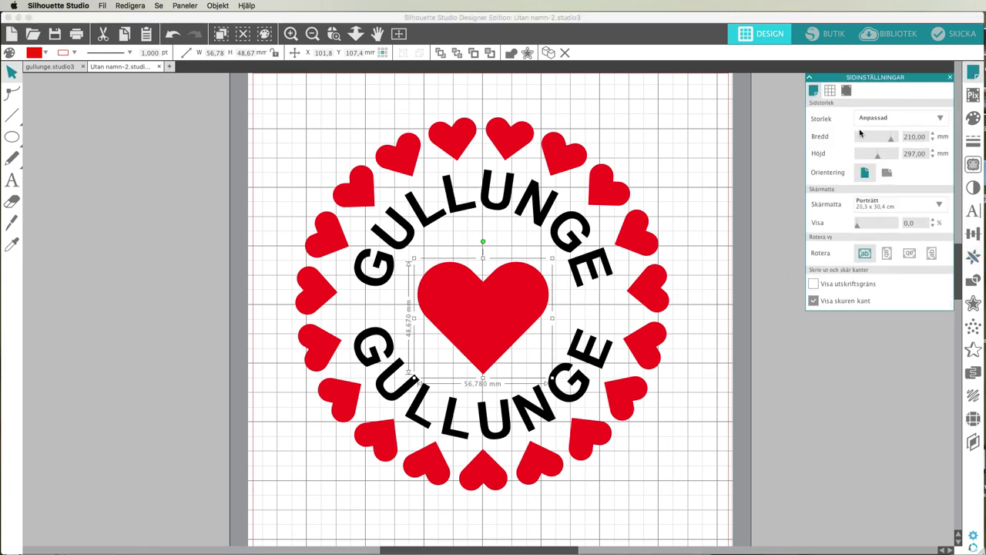
pyautogui.click(830, 91)
pyautogui.click(817, 117)
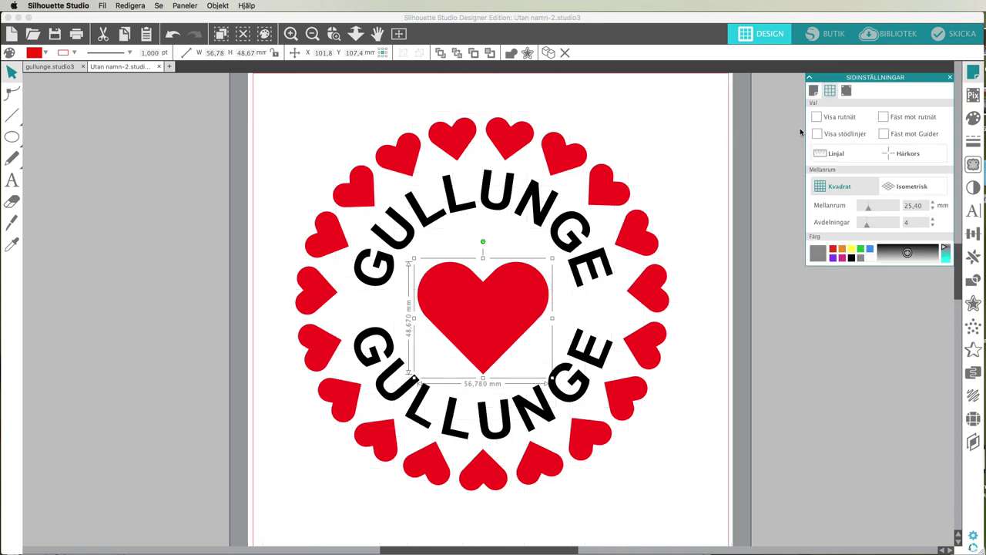
# - Set the cutting mat's visibility to 37% and deselect the centre heart
pyautogui.click(814, 91)
pyautogui.moveTo(864, 232); pyautogui.dragTo(873, 228)
pyautogui.click(699, 208)
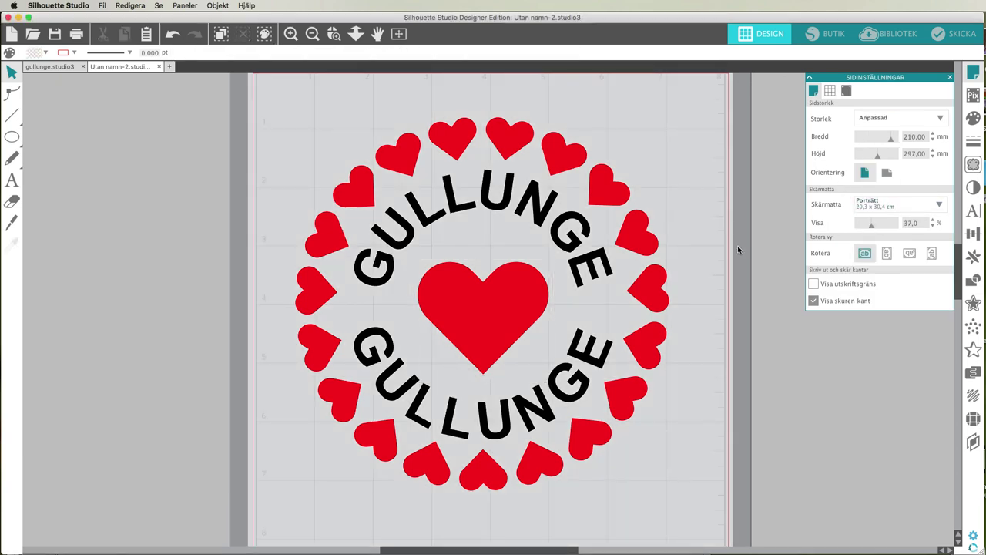